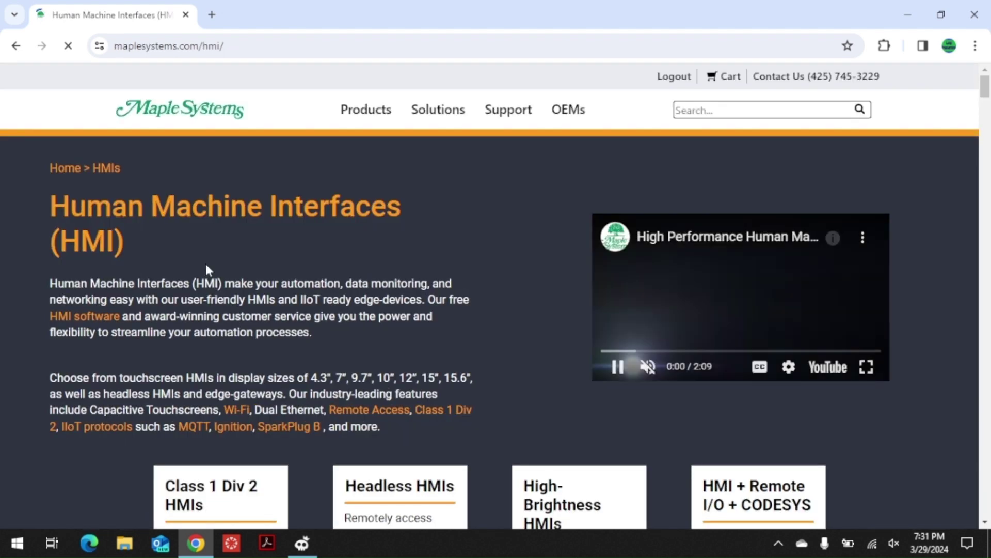
Go to the EBPro software page on the Maple Systems site and open its software downloads page
{"action": "mouse_move", "coordinate": [364, 118]}
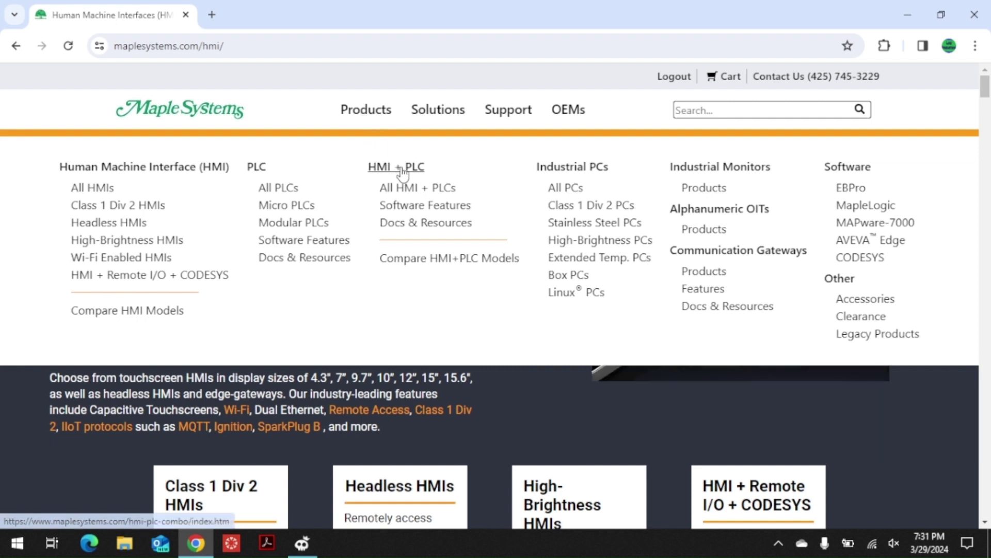
{"action": "left_click", "coordinate": [440, 190]}
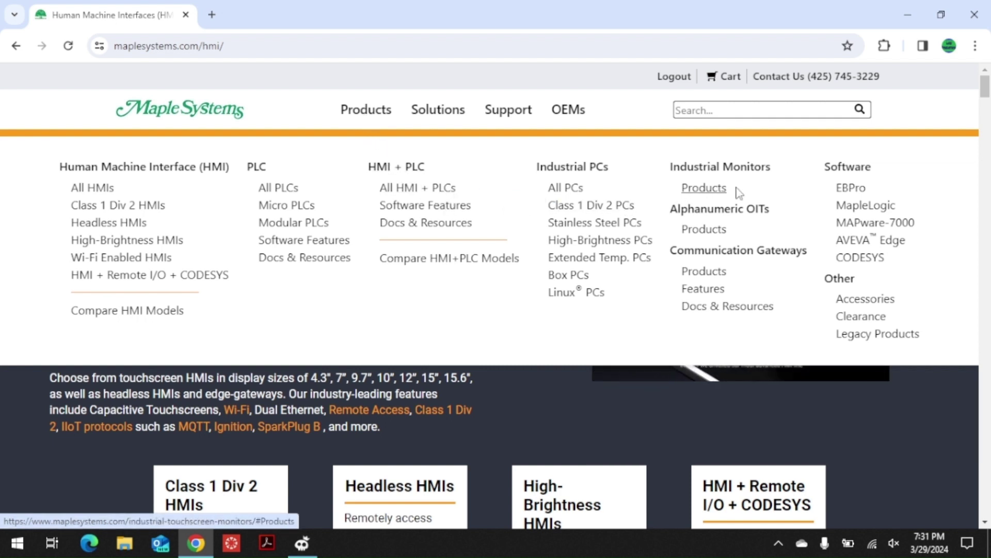
{"action": "left_click", "coordinate": [850, 189]}
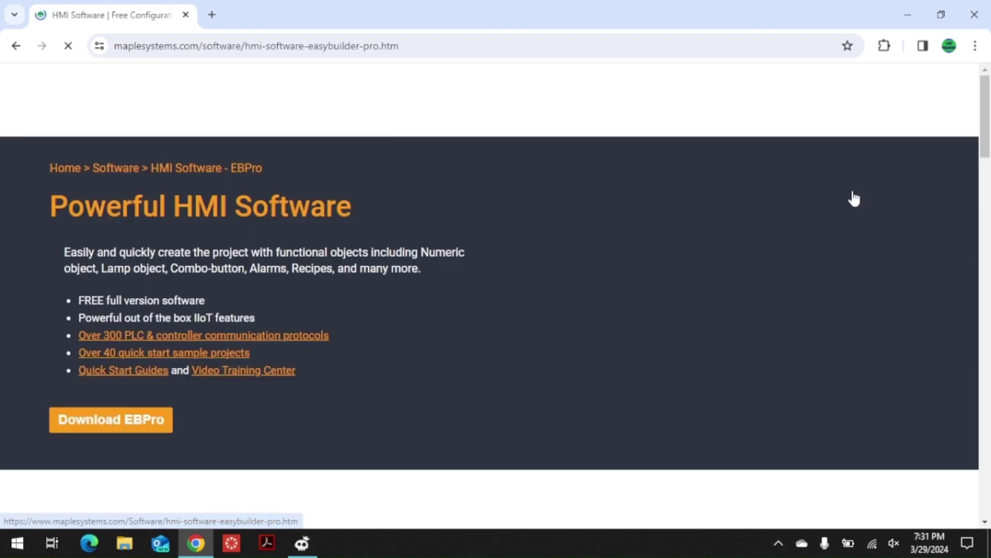
{"action": "left_click", "coordinate": [140, 421]}
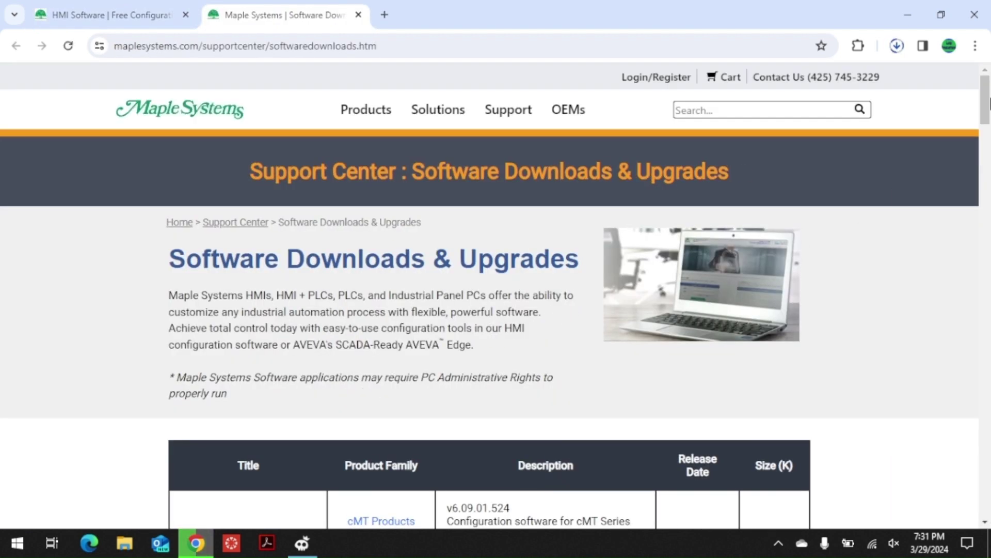
Request the EBPro Downloader from the software table and log in with the saved account credentials
{"action": "left_click_drag", "start_coordinate": [985, 100], "coordinate": [986, 131]}
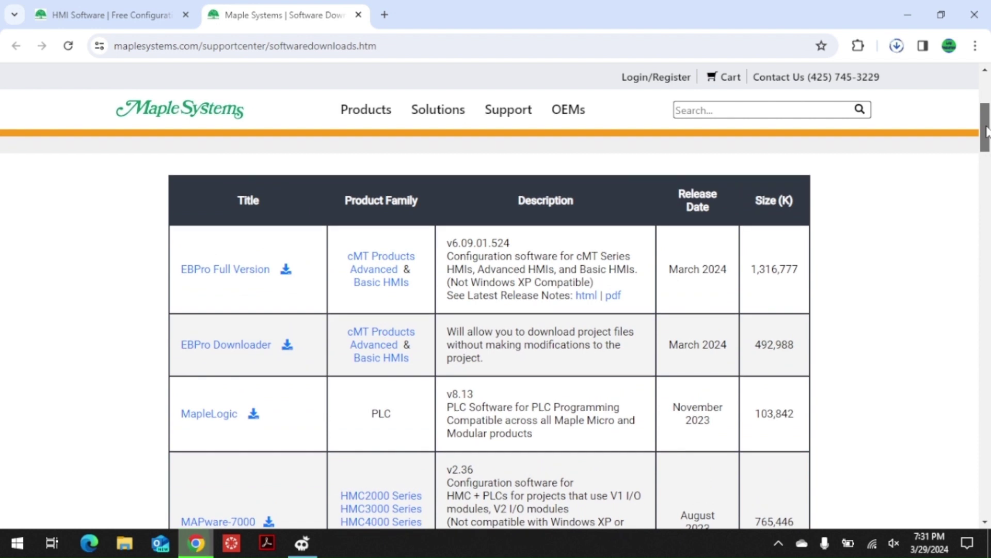
{"action": "left_click", "coordinate": [249, 351]}
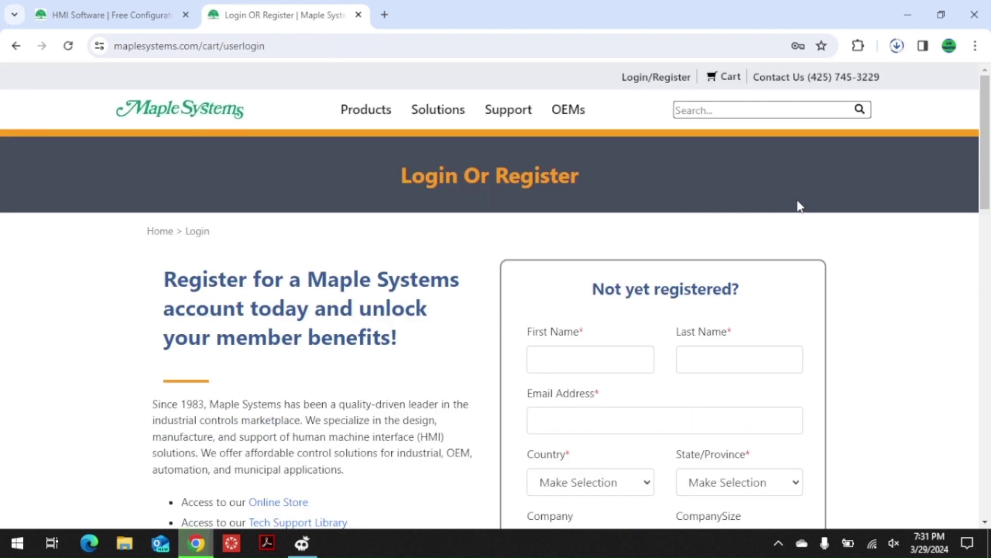
{"action": "left_click_drag", "start_coordinate": [987, 135], "coordinate": [989, 238]}
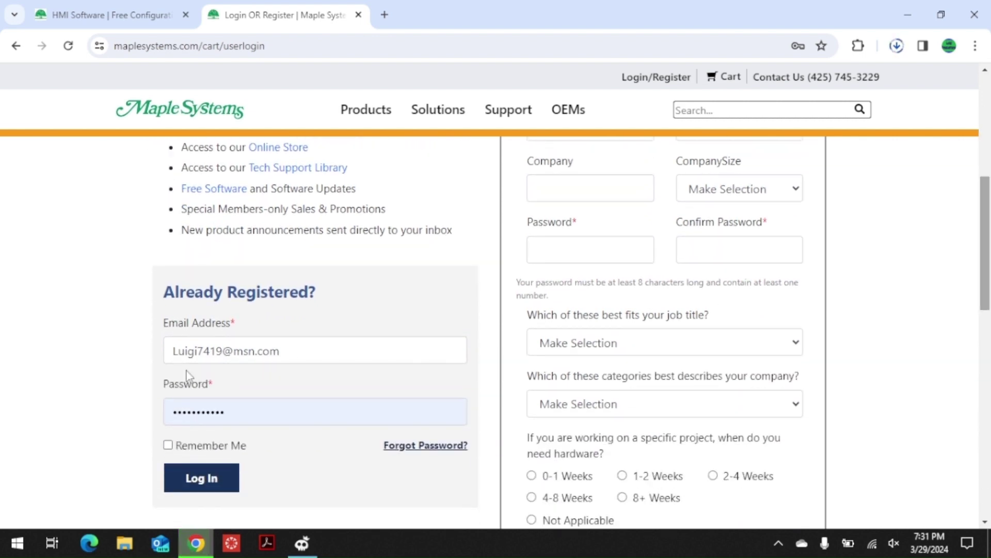
{"action": "left_click", "coordinate": [201, 479]}
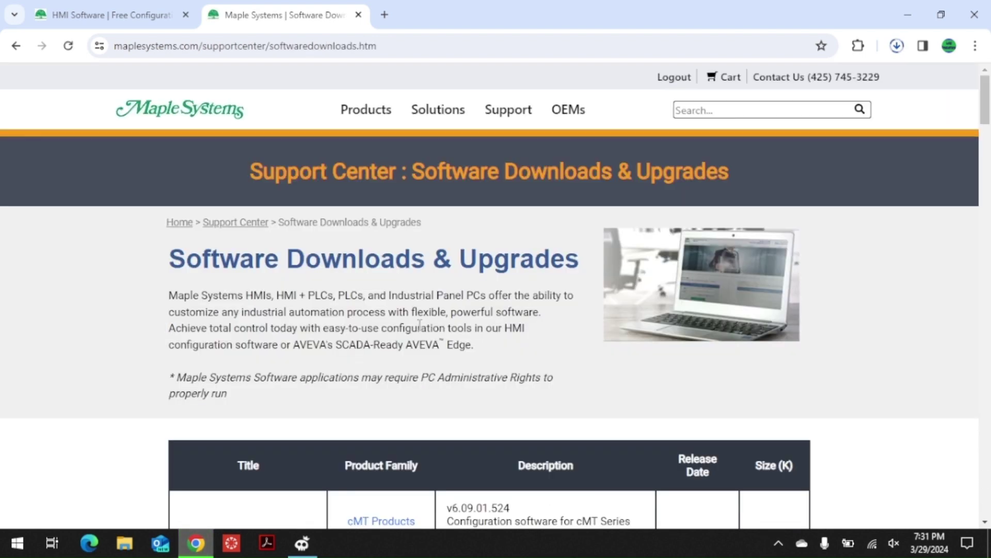
Cancel the EBProUtilsSetup (1).zip and EBProUtilsSetup.zip downloads in the recent download history, and dismiss the list
{"action": "left_click_drag", "start_coordinate": [988, 116], "coordinate": [988, 152]}
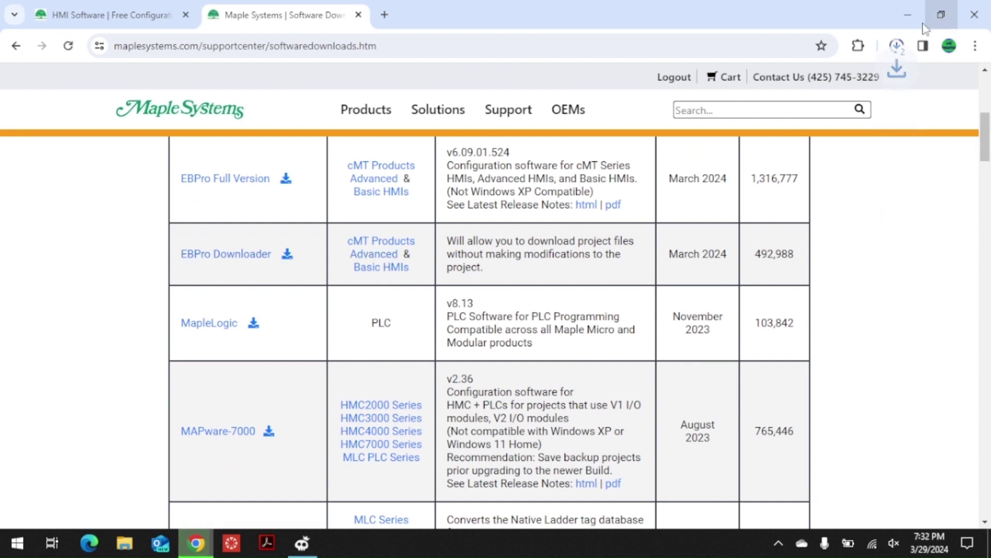
{"action": "left_click", "coordinate": [901, 47]}
{"action": "left_click", "coordinate": [873, 107]}
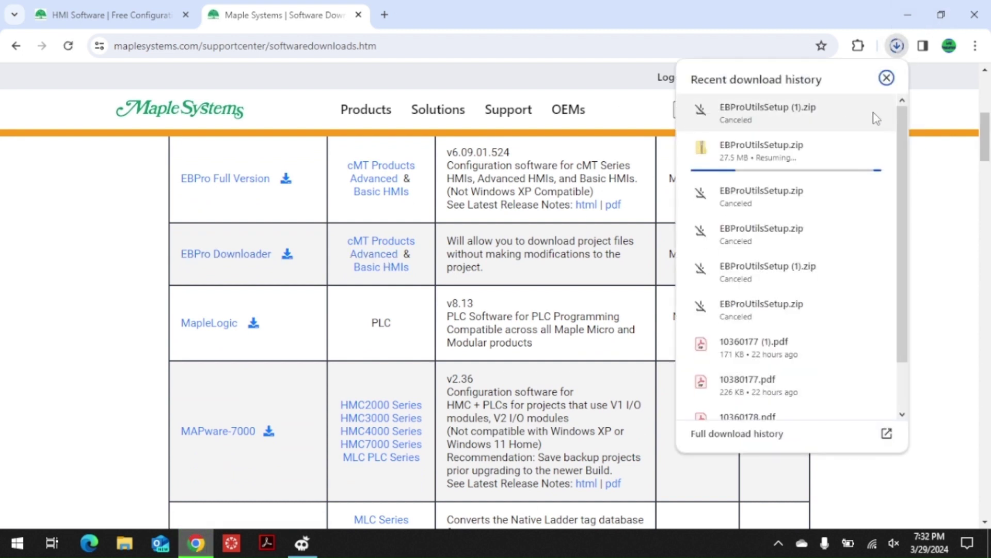
{"action": "left_click", "coordinate": [873, 148]}
{"action": "left_click", "coordinate": [948, 157]}
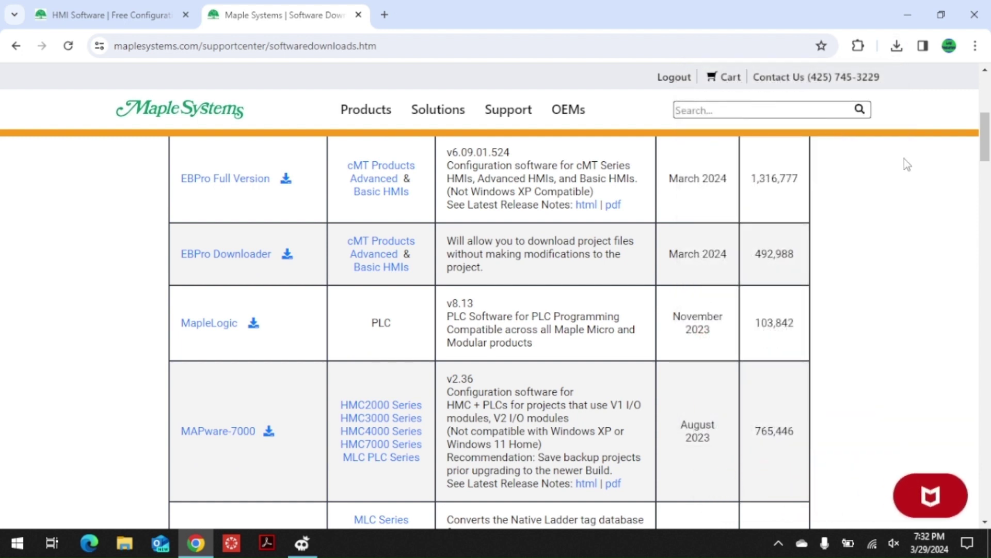
Switch to EasyBuilder Pro and create a new landscape project for the cMT3072 model, using the 1024x600 template
{"action": "left_click", "coordinate": [907, 21]}
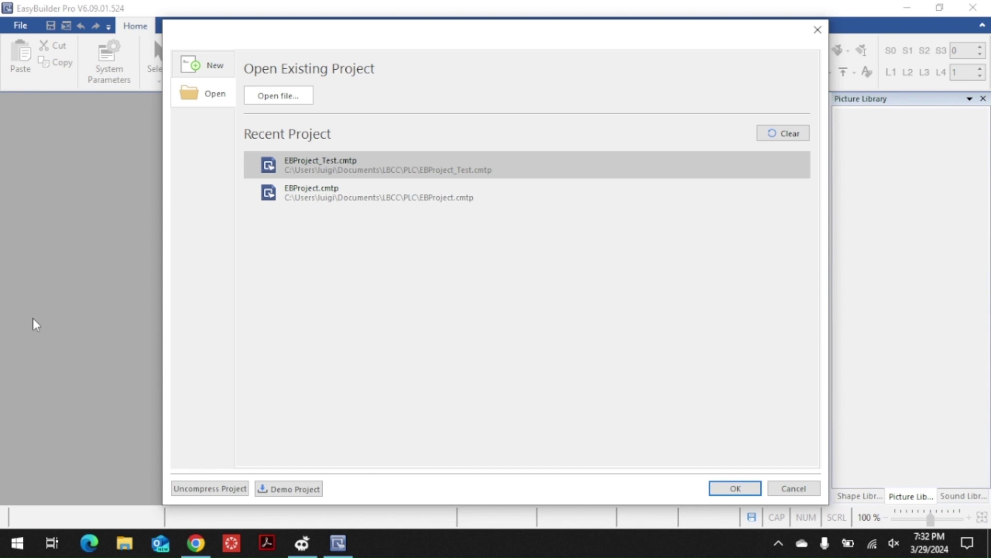
{"action": "left_click", "coordinate": [195, 69]}
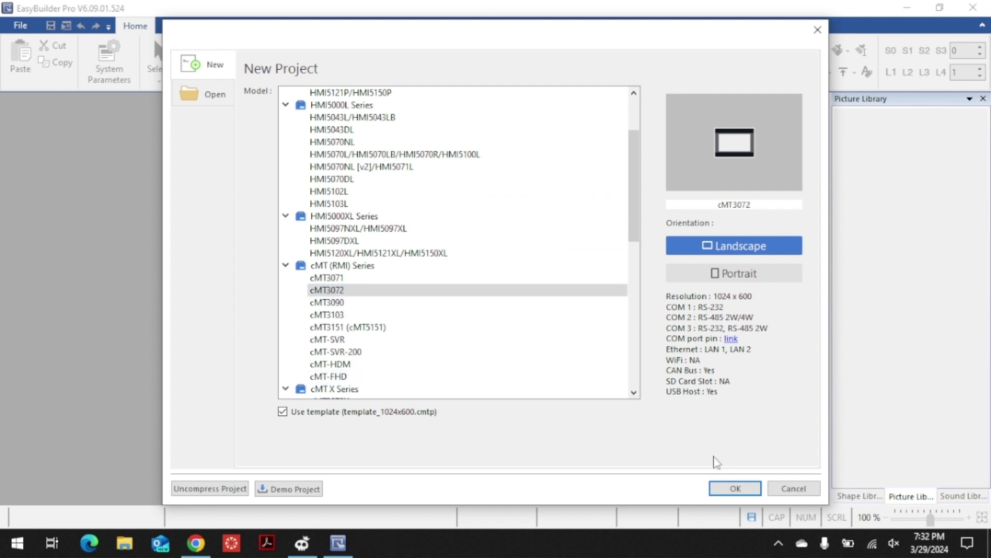
{"action": "left_click", "coordinate": [736, 489]}
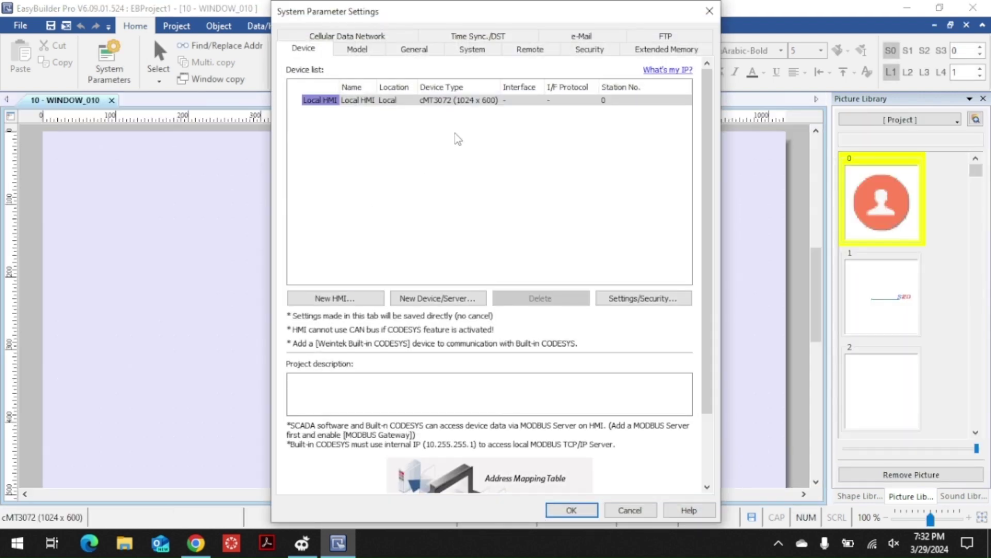
Add a new device to the project's device list with the Koyo (AutomationDirect) Click device type
{"action": "left_click", "coordinate": [383, 103]}
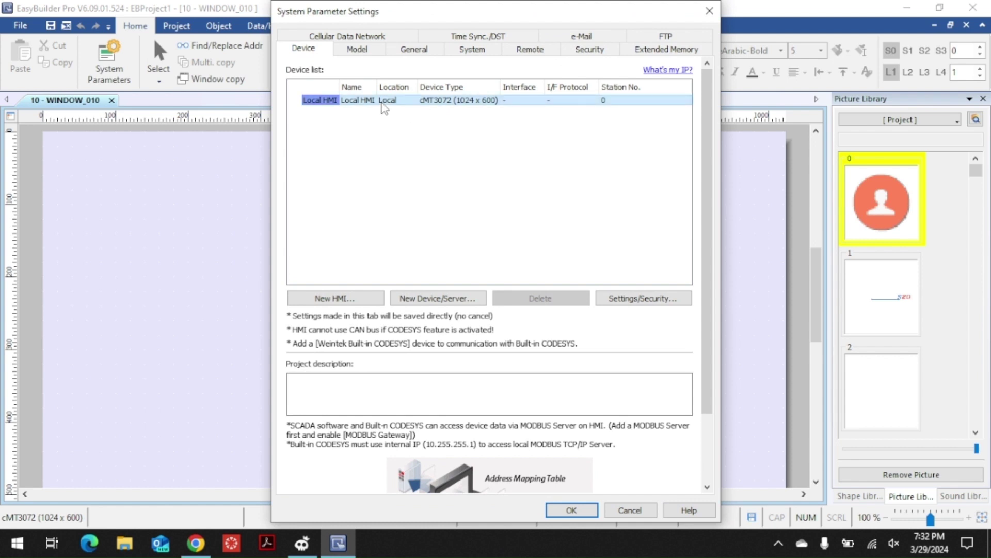
{"action": "left_click", "coordinate": [447, 299]}
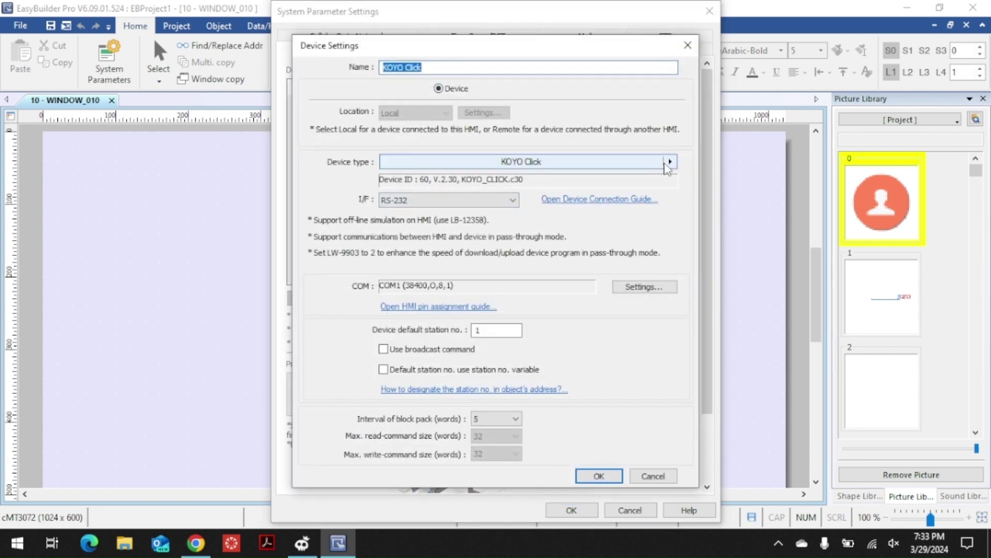
{"action": "left_click", "coordinate": [673, 165]}
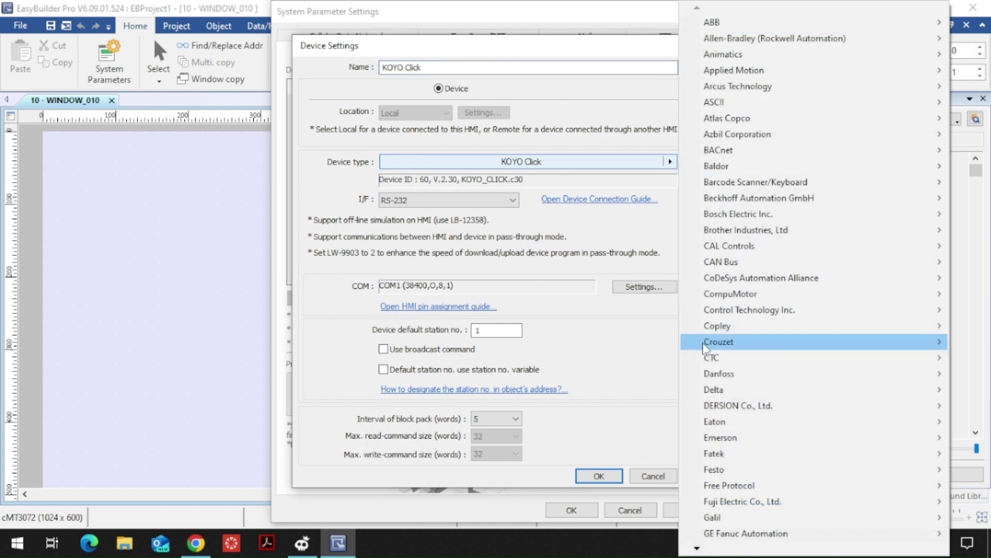
{"action": "mouse_move", "coordinate": [696, 549]}
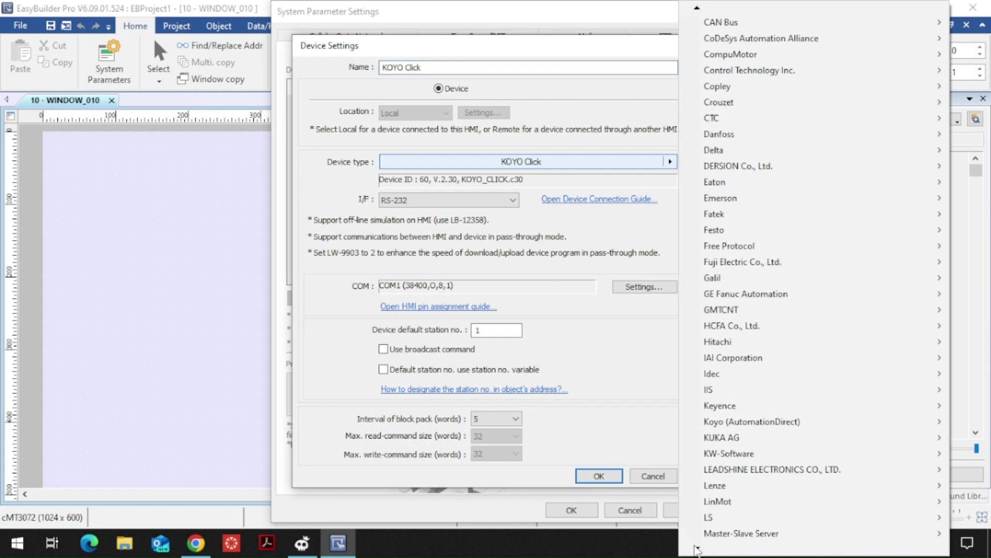
{"action": "mouse_move", "coordinate": [751, 424]}
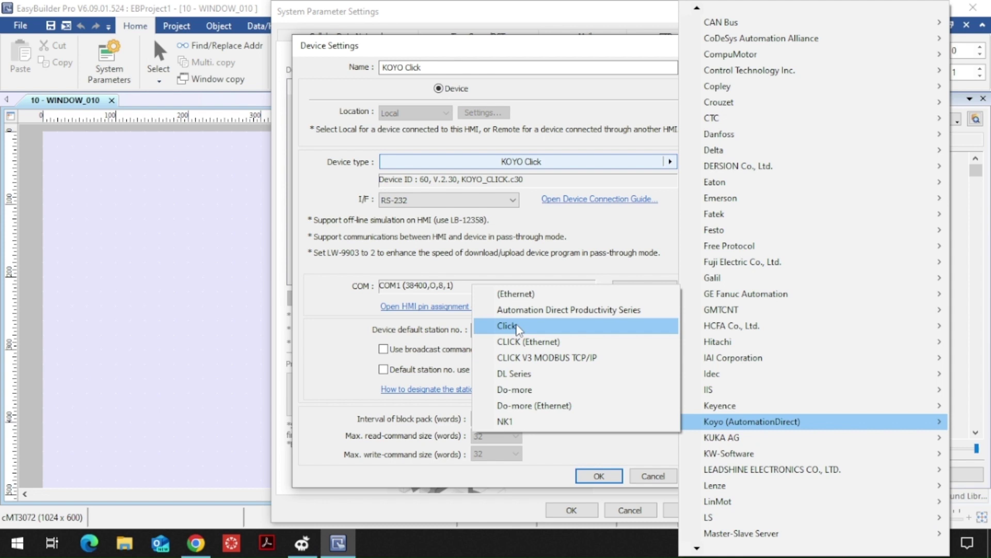
{"action": "left_click", "coordinate": [518, 329]}
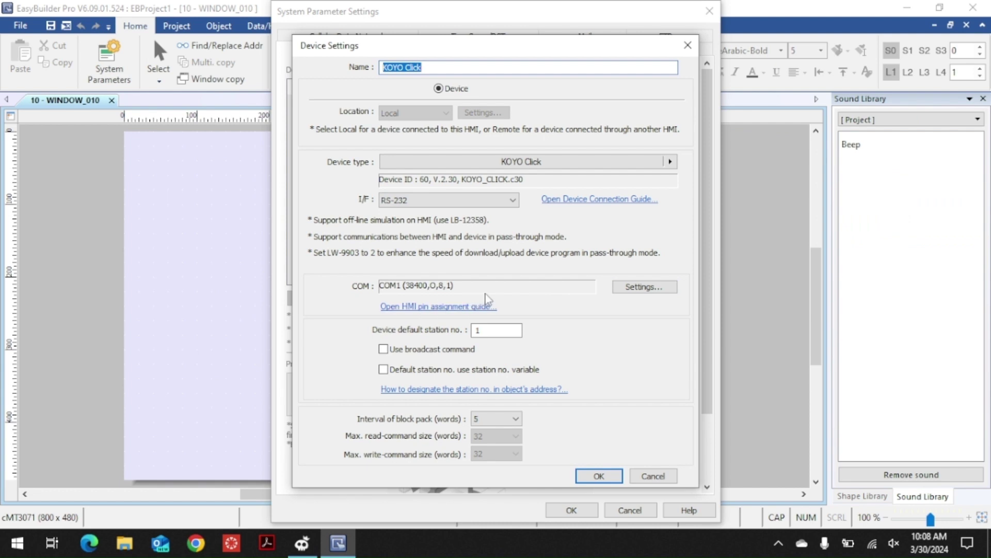
Check in Windows Device Manager which COM port the USB serial device uses, and close Device Manager
{"action": "left_click", "coordinate": [17, 542]}
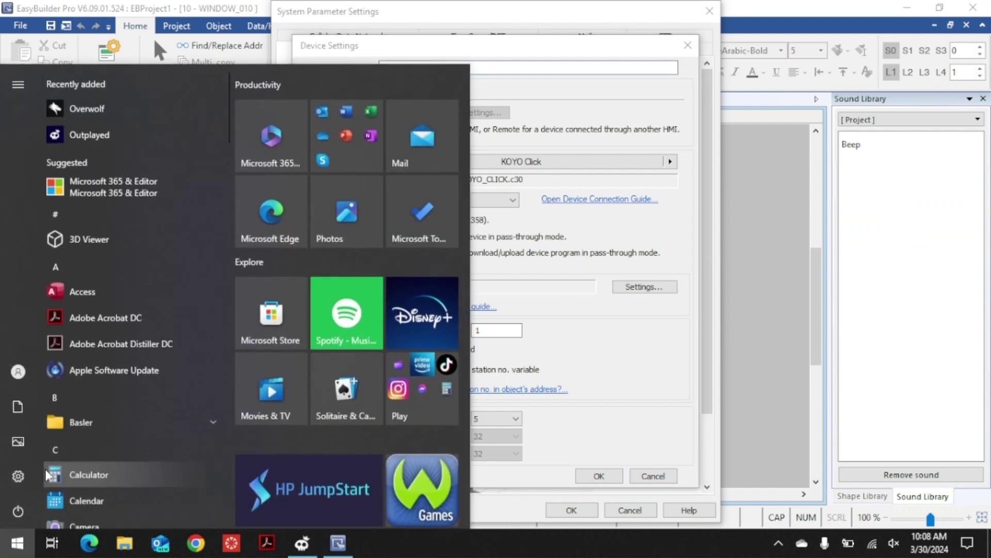
{"action": "type", "text": "DE"}
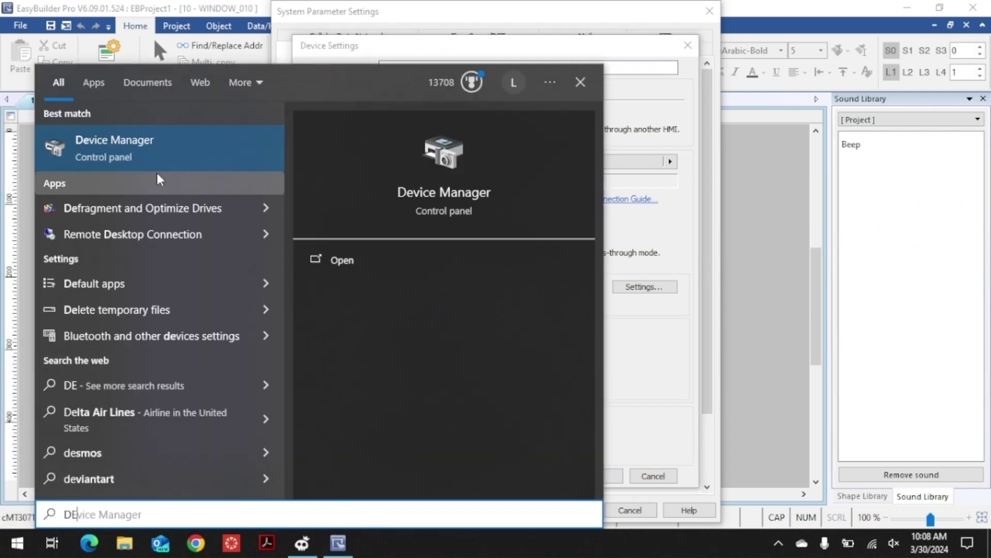
{"action": "left_click", "coordinate": [163, 159]}
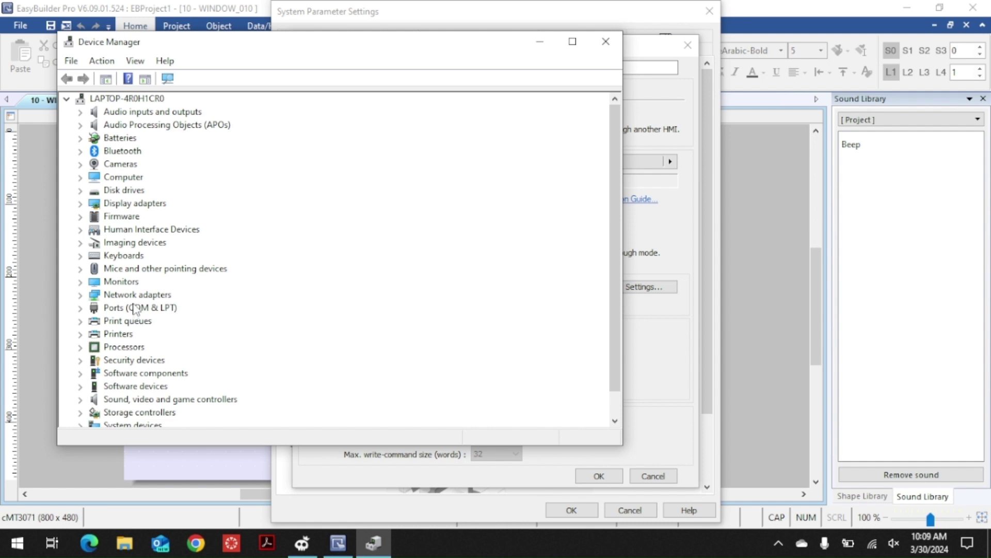
{"action": "left_click_drag", "start_coordinate": [619, 299], "coordinate": [611, 352]}
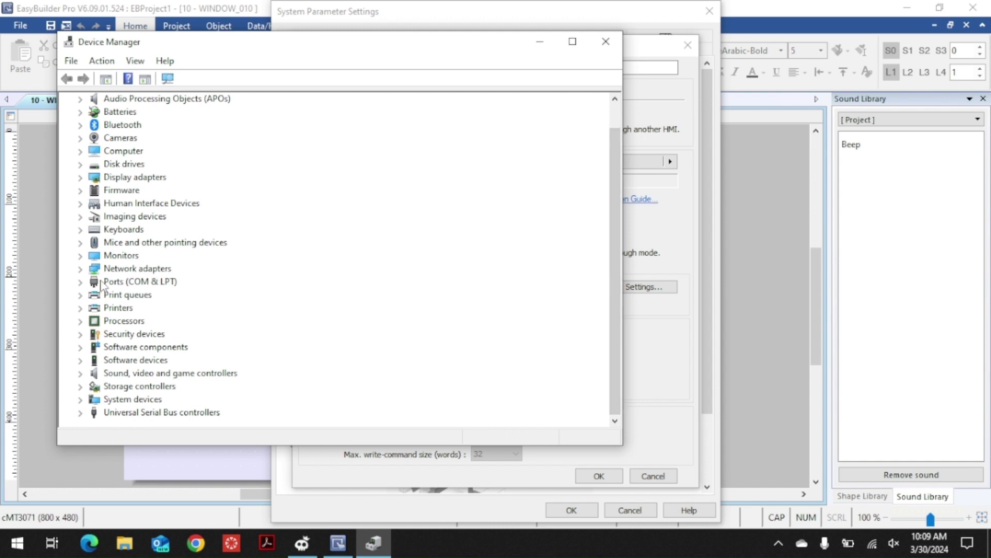
{"action": "left_click", "coordinate": [80, 282]}
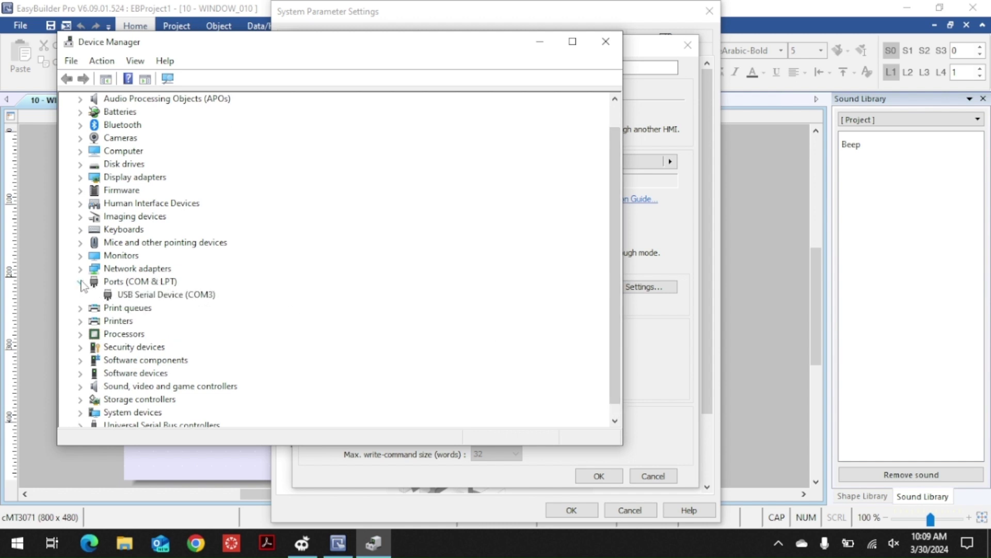
{"action": "left_click", "coordinate": [165, 296]}
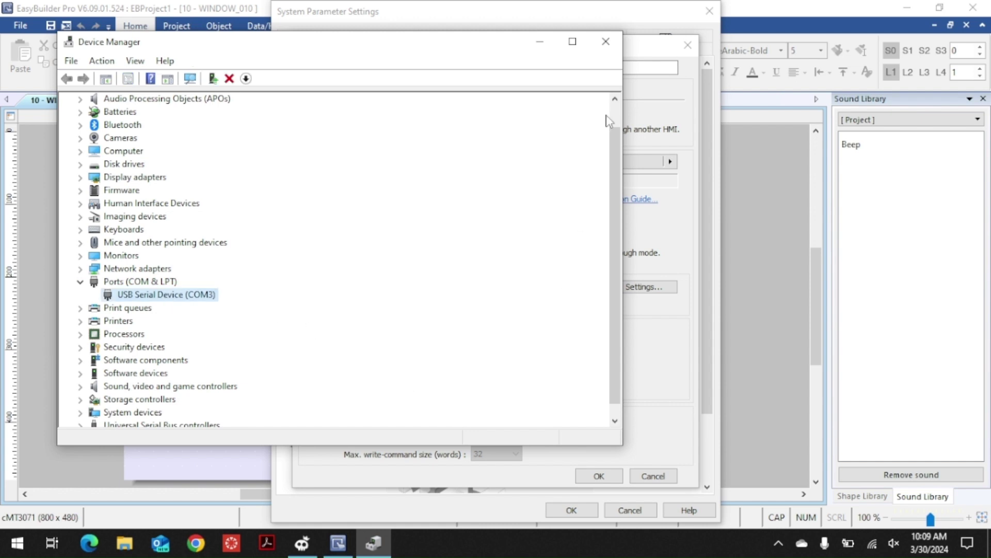
{"action": "left_click", "coordinate": [606, 41]}
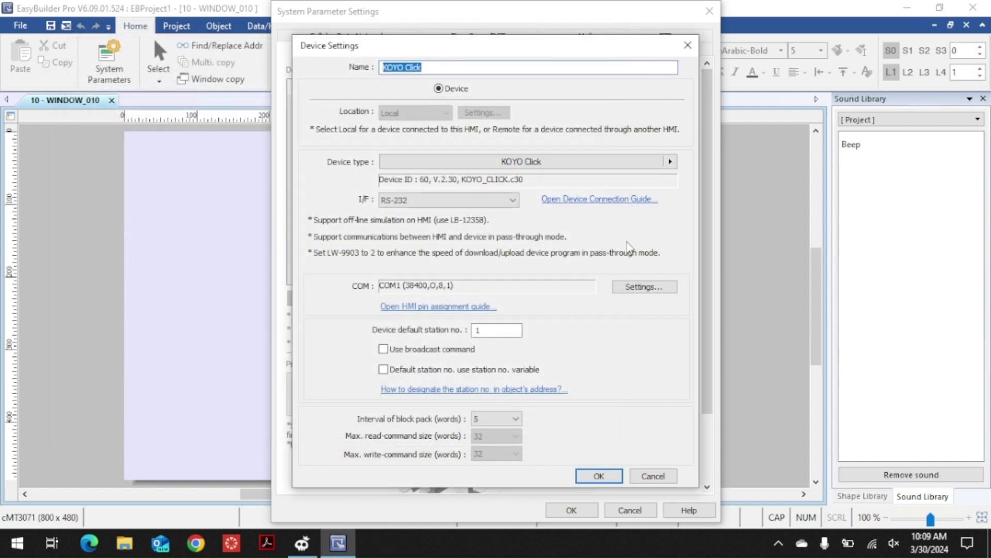
Set the KOYO Click device's communication port to COM 3 and accept the device and system parameter settings
{"action": "left_click", "coordinate": [645, 287]}
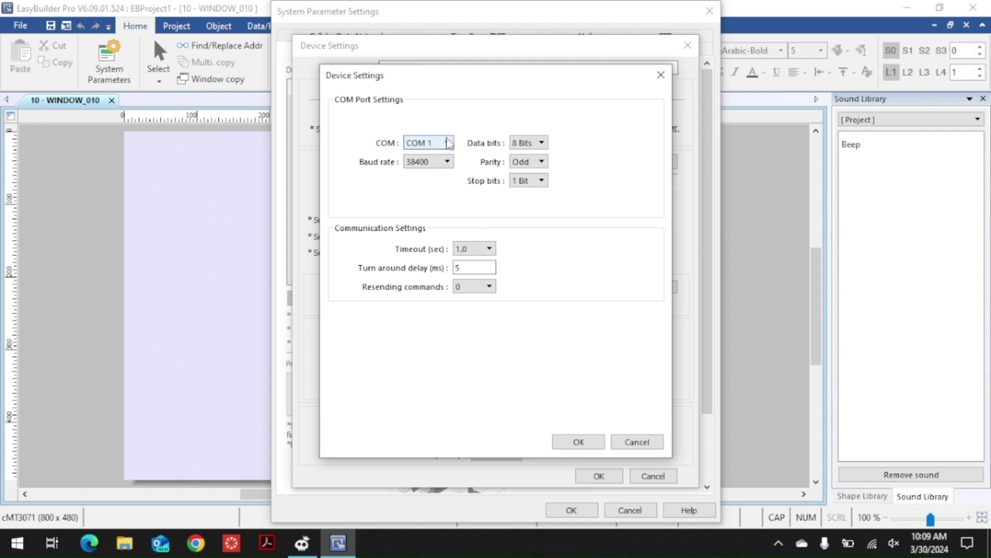
{"action": "left_click", "coordinate": [448, 143]}
{"action": "left_click", "coordinate": [429, 169]}
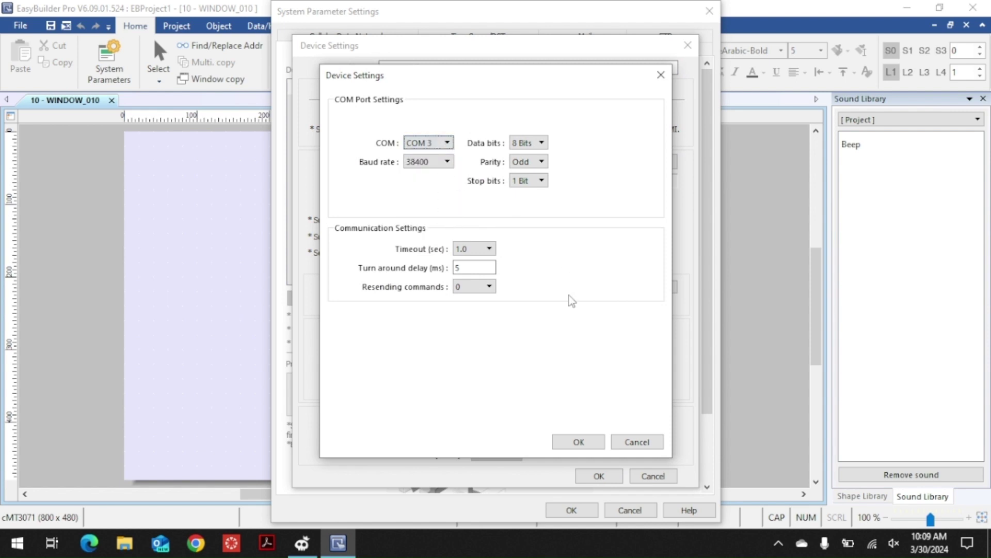
{"action": "left_click", "coordinate": [578, 443]}
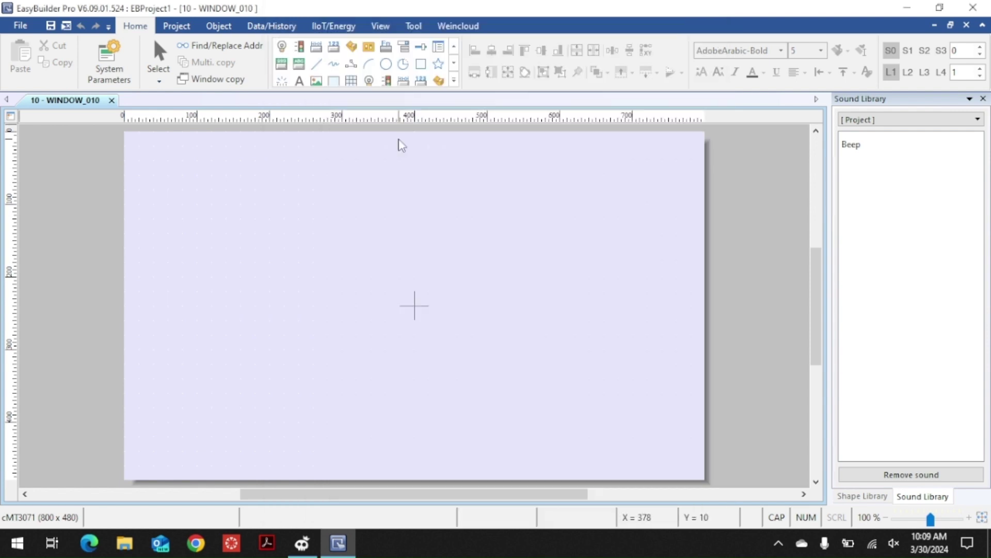
Open the project's address tag library and add a KOYO Click bit tag named START with address type X, address 1
{"action": "left_click", "coordinate": [177, 26]}
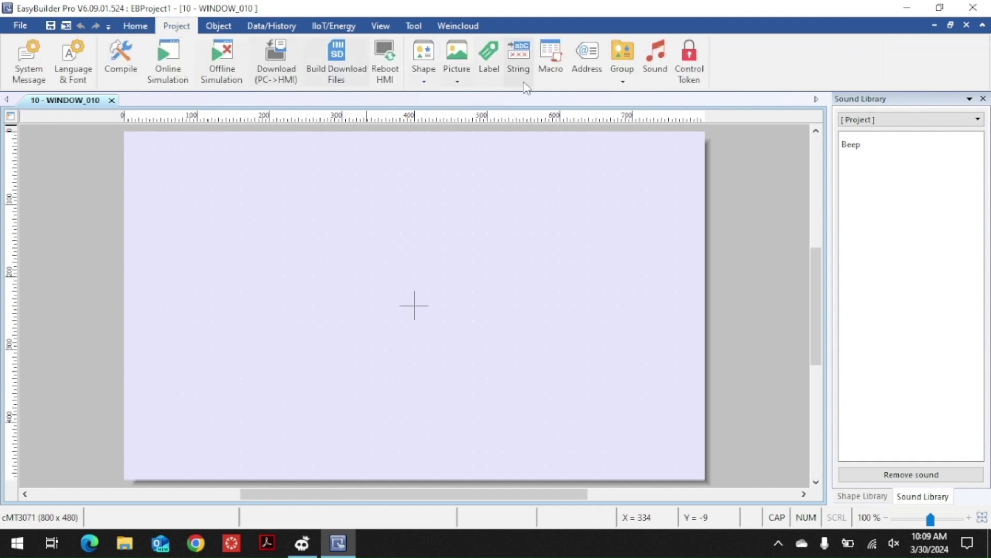
{"action": "left_click", "coordinate": [586, 61]}
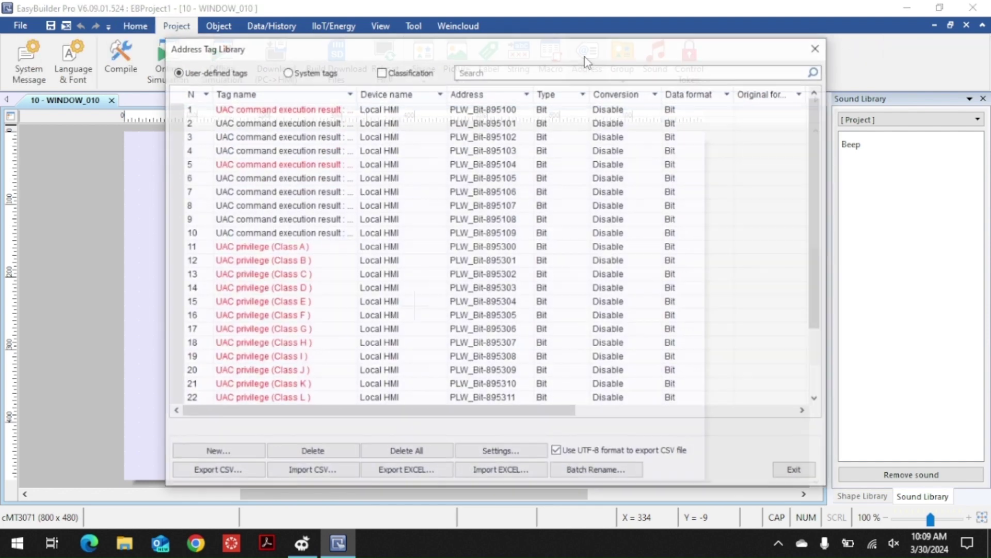
{"action": "scroll", "coordinate": [809, 355], "scroll_direction": "down", "scroll_amount": 2}
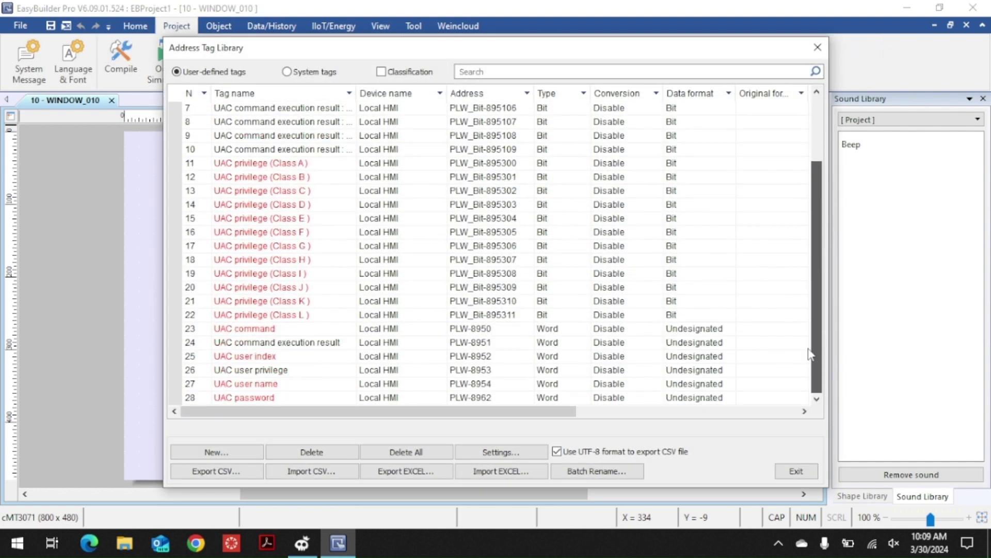
{"action": "scroll", "coordinate": [809, 345], "scroll_direction": "up", "scroll_amount": 2}
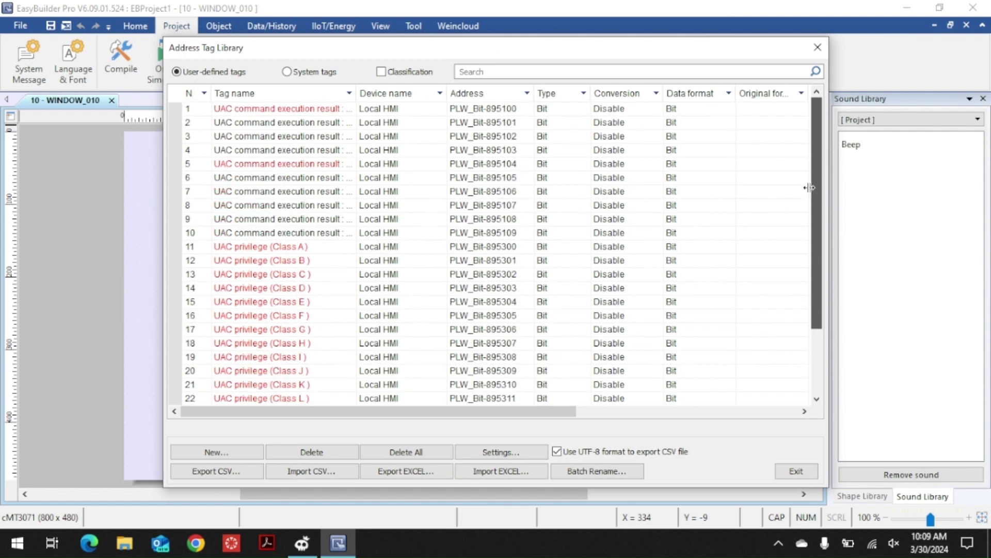
{"action": "left_click", "coordinate": [234, 450]}
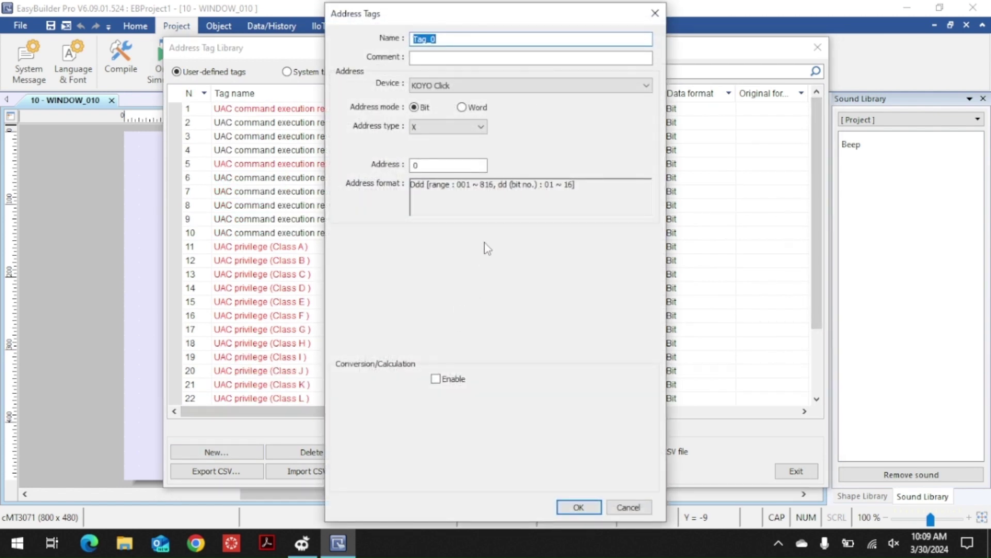
{"action": "type", "text": "s"}
{"action": "left_click", "coordinate": [475, 164]}
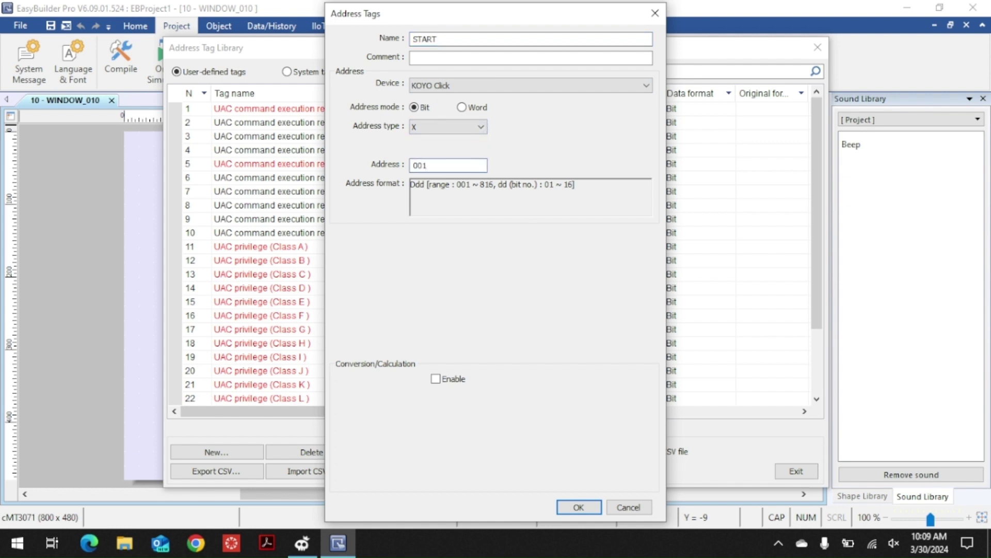
{"action": "key", "text": "BackSpace"}
{"action": "key", "text": "BackSpace"}
{"action": "key", "text": "BackSpace"}
{"action": "type", "text": "1"}
{"action": "left_click", "coordinate": [577, 507]}
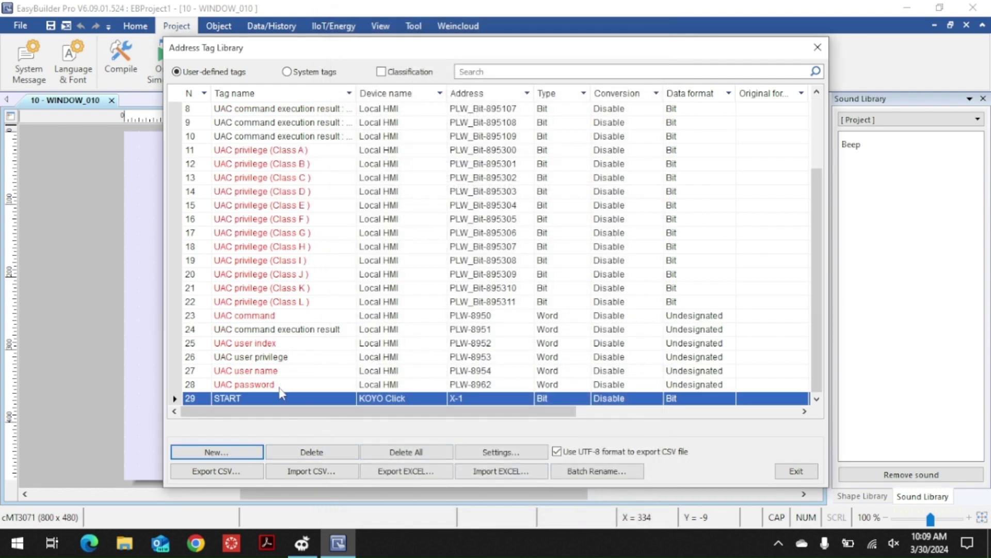
Add a KOYO Click bit tag named STOP with address type X and address 3
{"action": "left_click", "coordinate": [216, 452]}
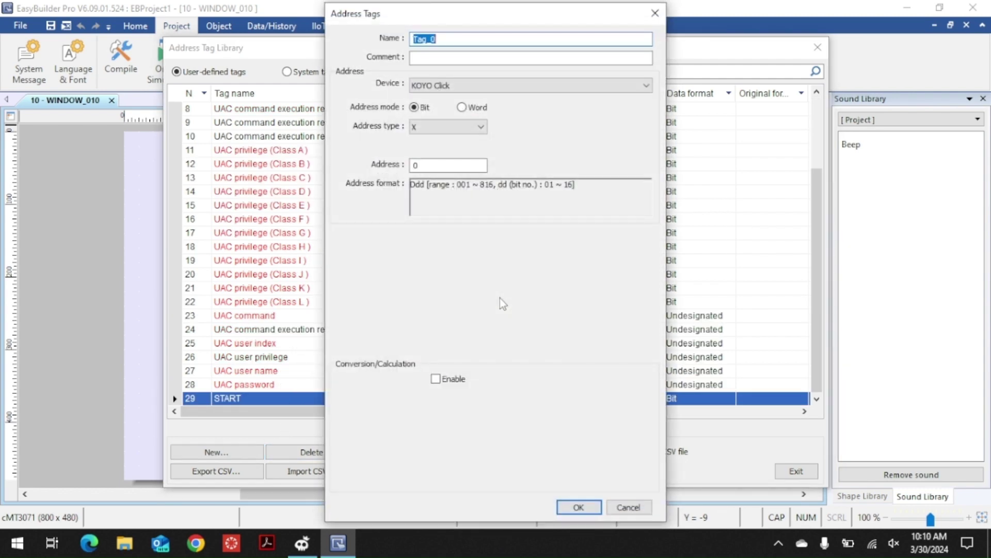
{"action": "type", "text": "STOP"}
{"action": "double_click", "coordinate": [477, 165]}
{"action": "left_click", "coordinate": [578, 507]}
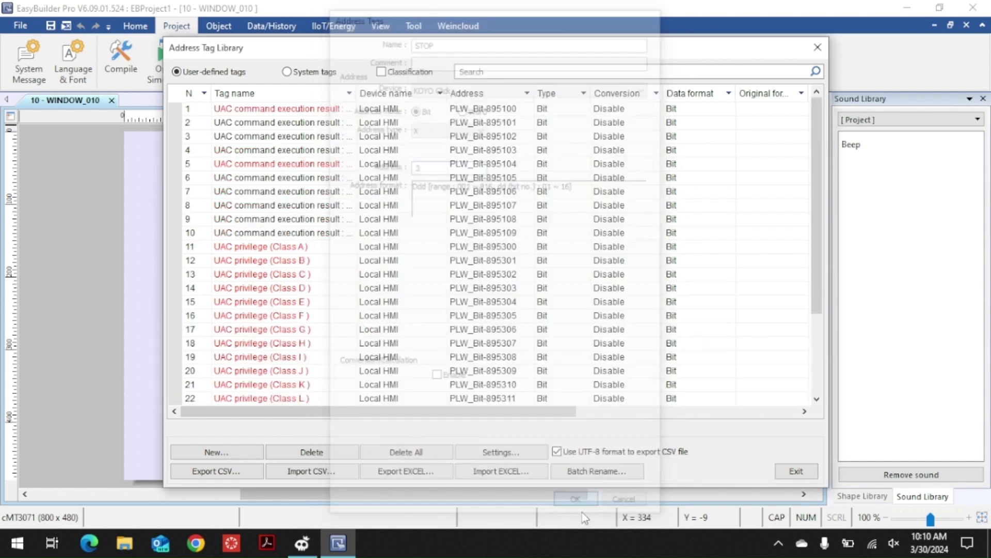
Add a KOYO Click bit tag named Y1 with address type Y and address 1
{"action": "left_click", "coordinate": [243, 455]}
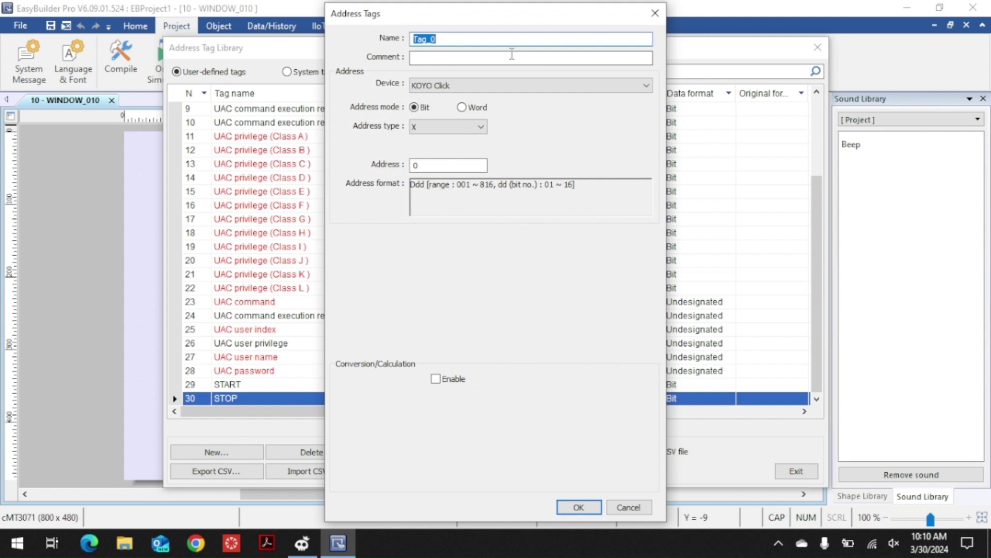
{"action": "type", "text": "Y1"}
{"action": "left_click", "coordinate": [481, 127]}
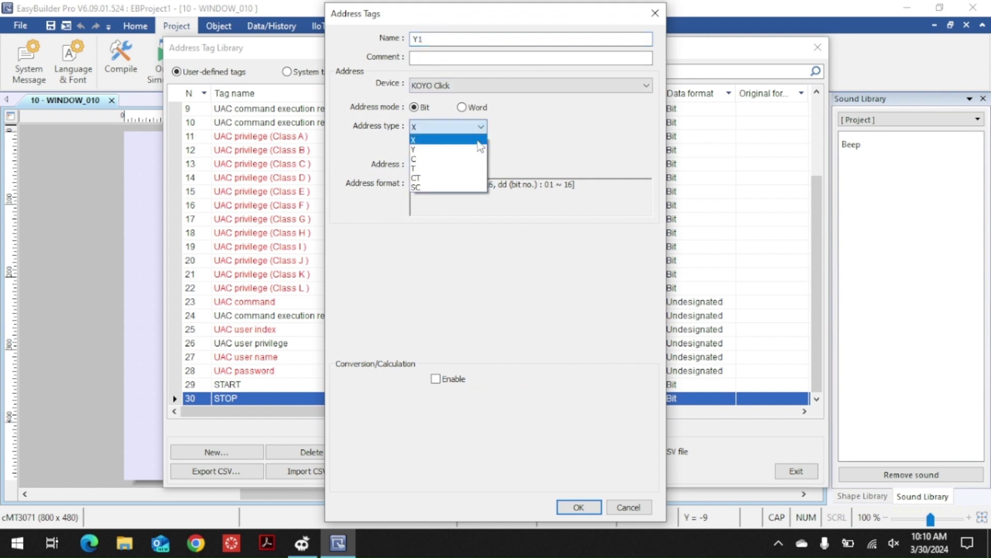
{"action": "left_click", "coordinate": [449, 149]}
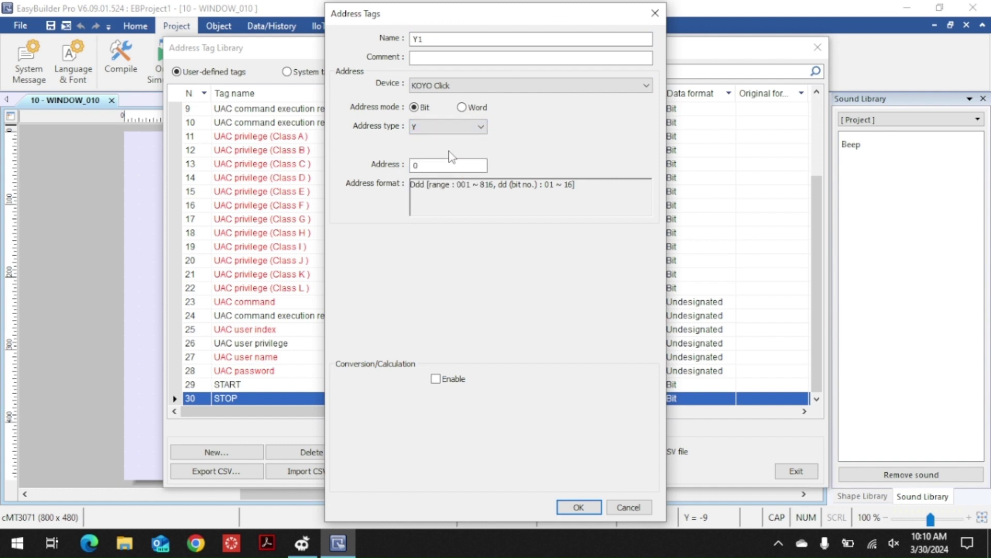
{"action": "left_click", "coordinate": [456, 163]}
{"action": "double_click", "coordinate": [456, 163]}
{"action": "type", "text": "1"}
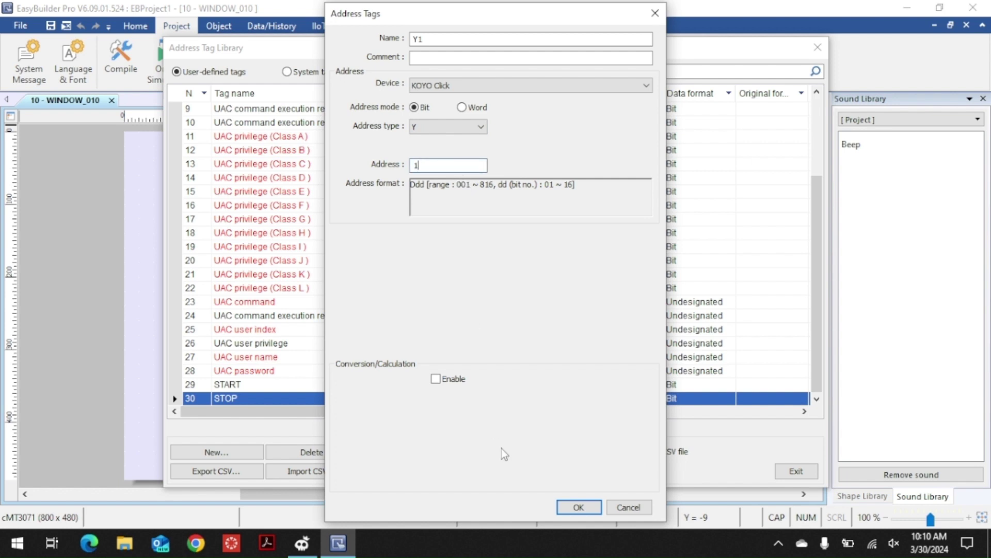
{"action": "left_click", "coordinate": [580, 507]}
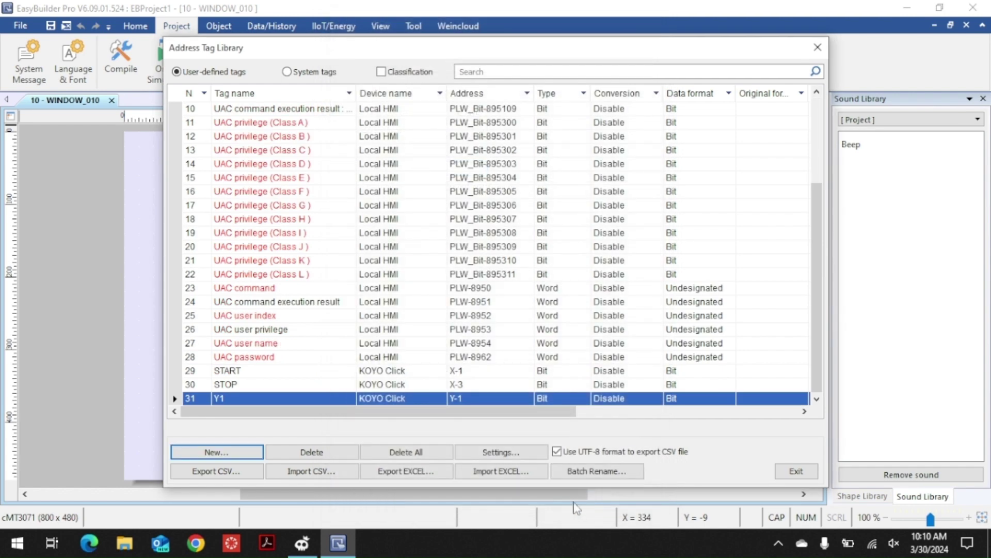
Add a KOYO Click bit tag named Y2 with address type Y and address 2
{"action": "left_click", "coordinate": [260, 451]}
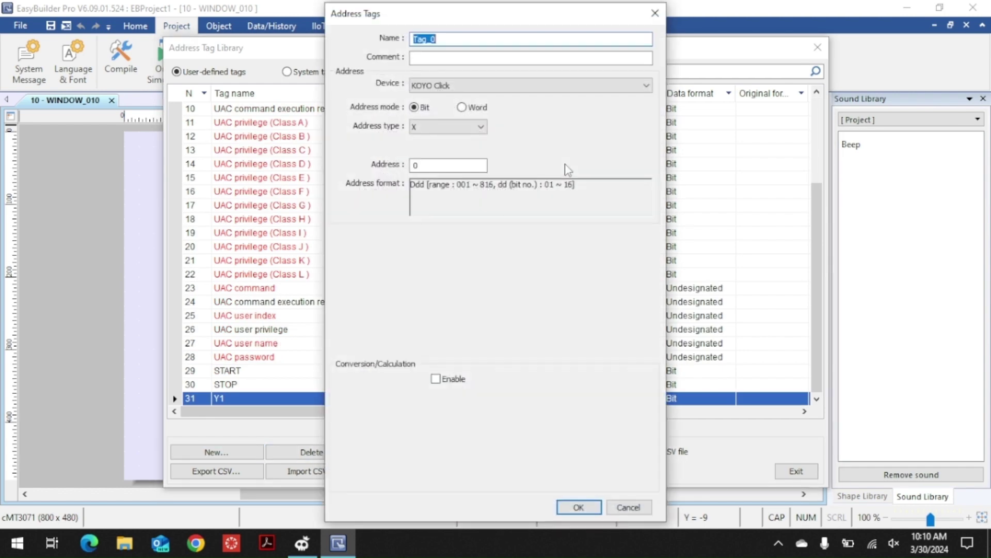
{"action": "type", "text": "Y2"}
{"action": "left_click", "coordinate": [480, 127]}
{"action": "left_click", "coordinate": [454, 147]}
{"action": "left_click", "coordinate": [465, 163]}
{"action": "left_click", "coordinate": [578, 506]}
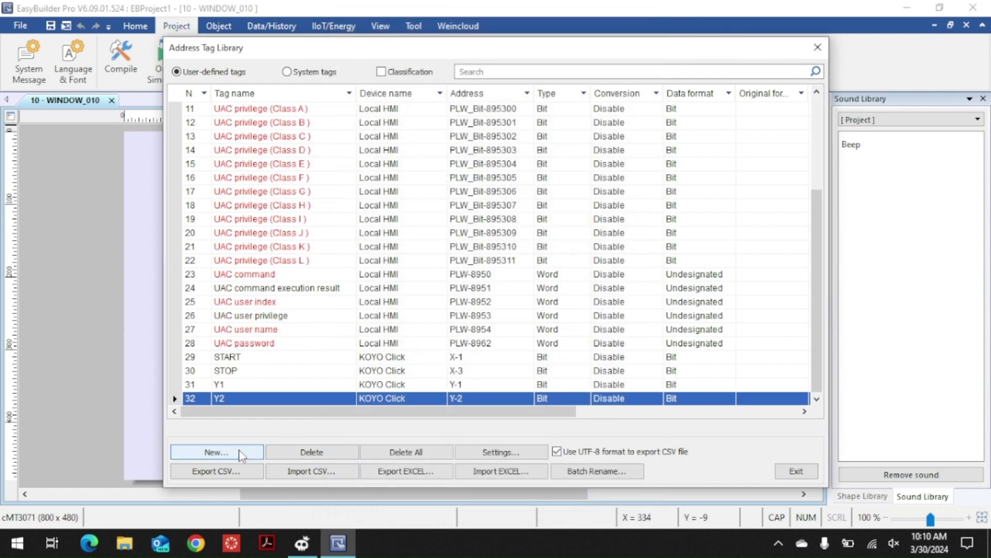
Add a KOYO Click word tag named COUNTER 1 with address type CTD and address 1, and close the tag library
{"action": "left_click", "coordinate": [216, 452]}
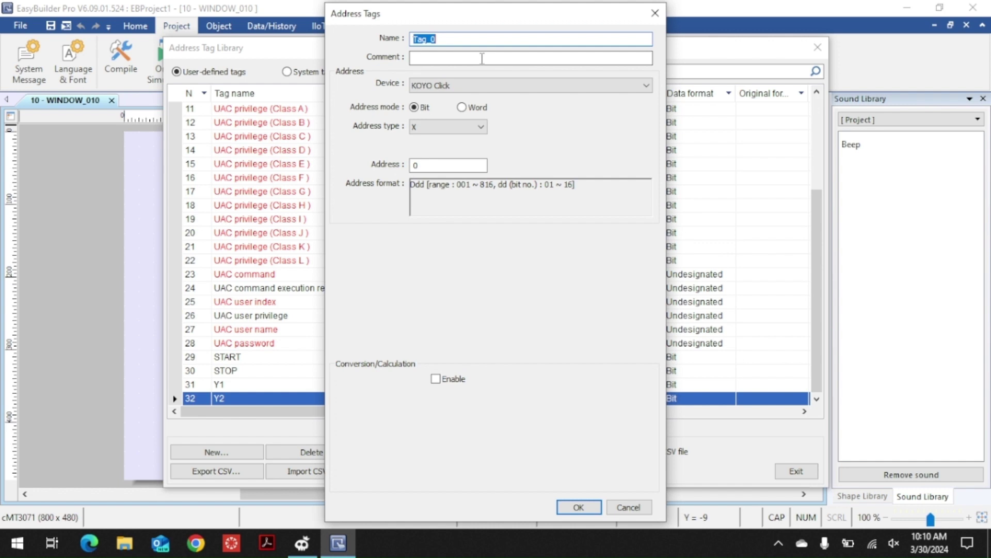
{"action": "type", "text": "COUNTER 1"}
{"action": "left_click", "coordinate": [461, 108]}
{"action": "left_click", "coordinate": [481, 128]}
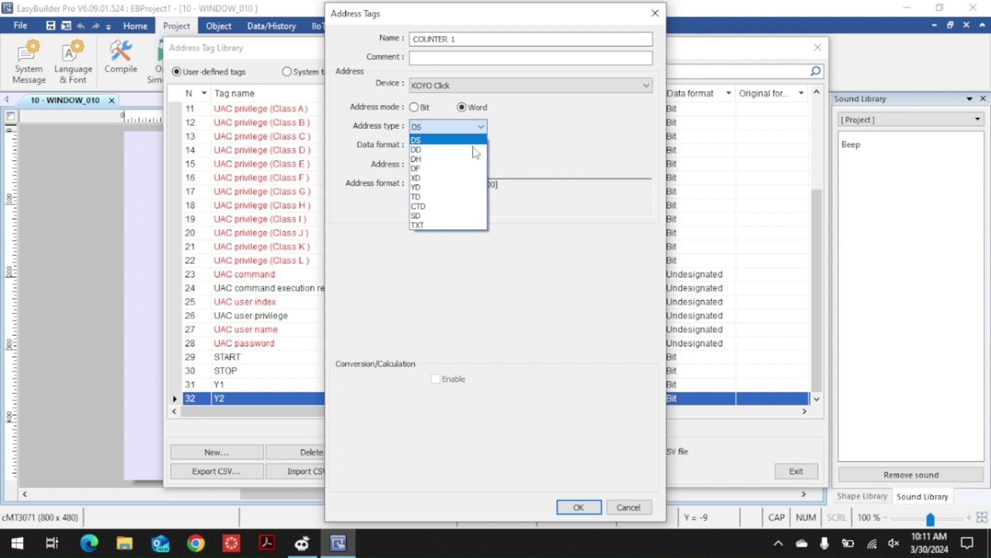
{"action": "left_click", "coordinate": [461, 206]}
{"action": "left_click", "coordinate": [434, 168]}
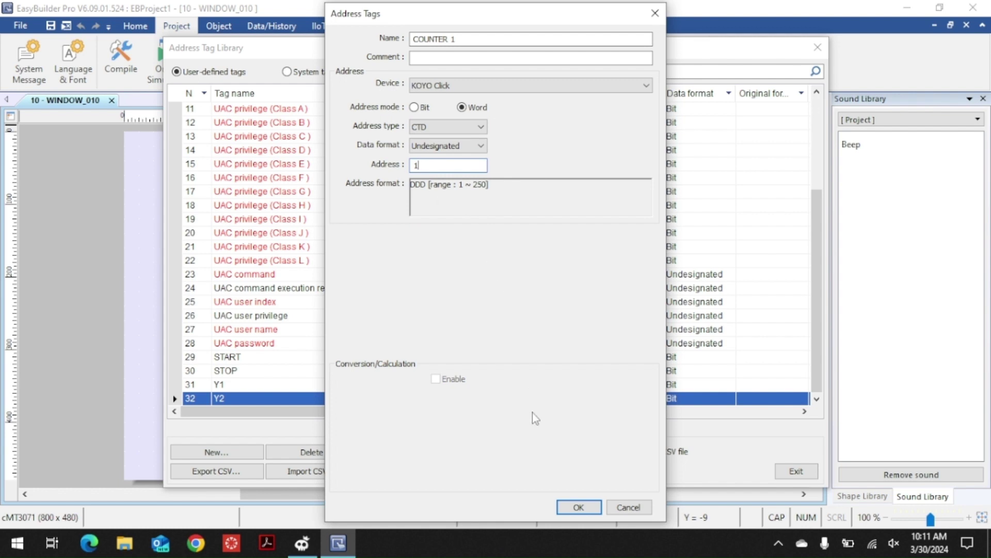
{"action": "left_click", "coordinate": [578, 508]}
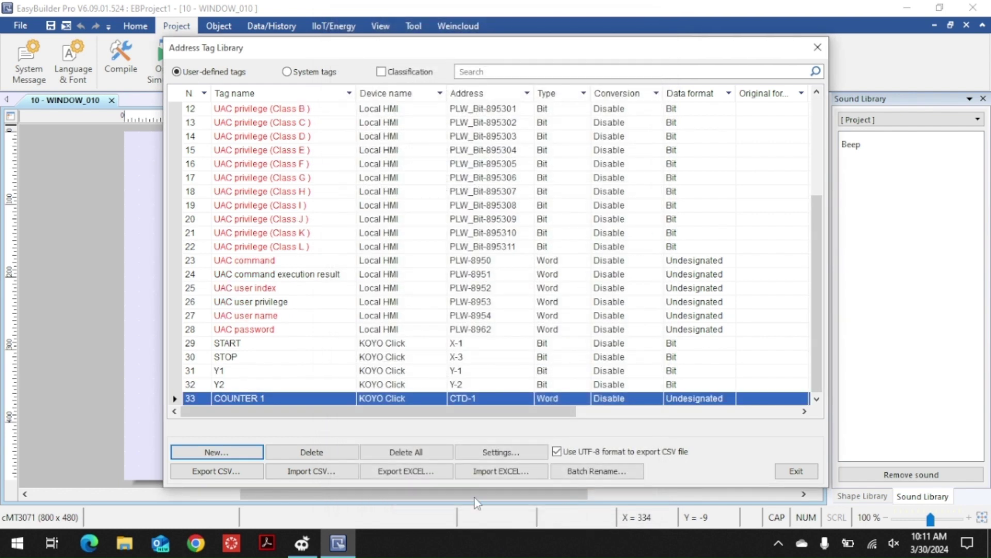
{"action": "left_click", "coordinate": [795, 471]}
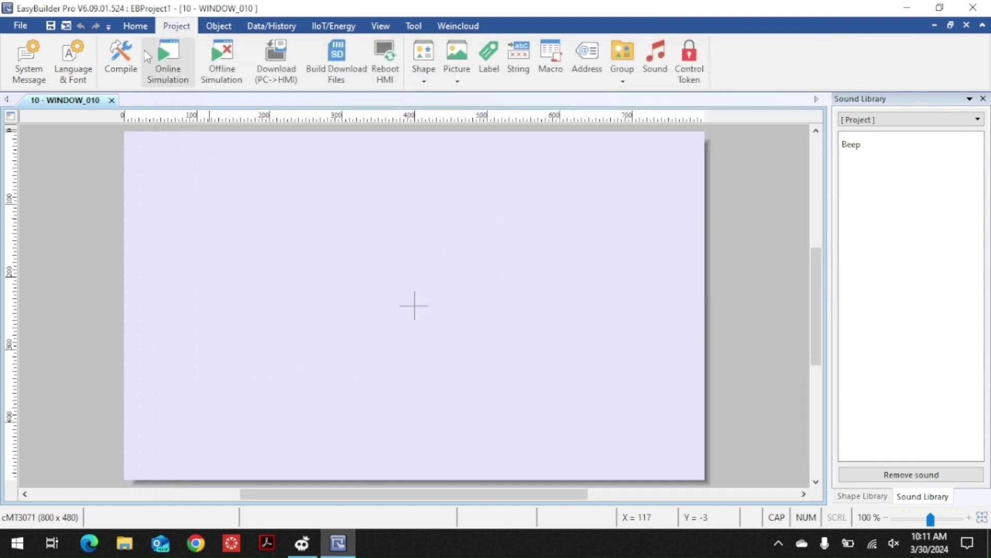
Create a new bit lamp with the comment Y1 that reads KOYO Click address Y 1
{"action": "left_click", "coordinate": [135, 30]}
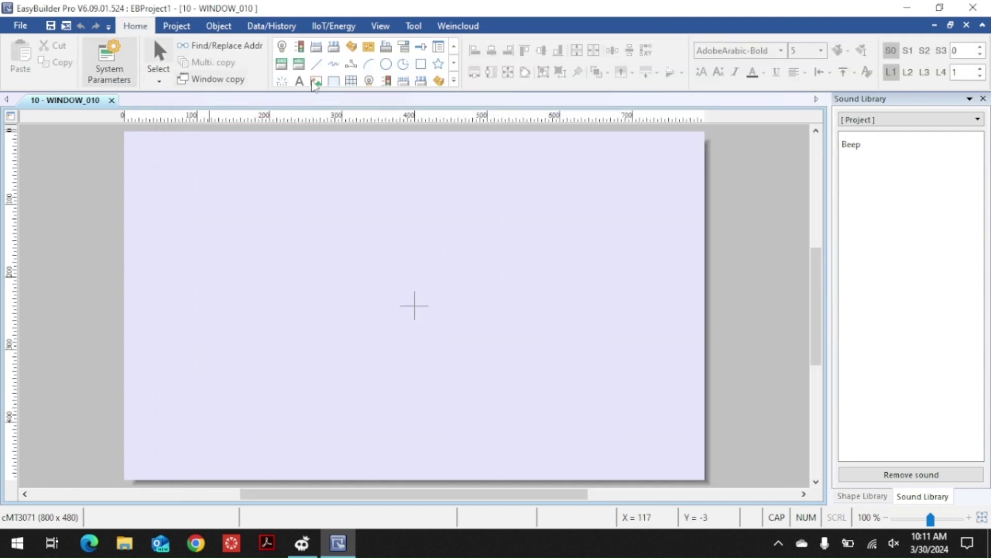
{"action": "left_click", "coordinate": [281, 49]}
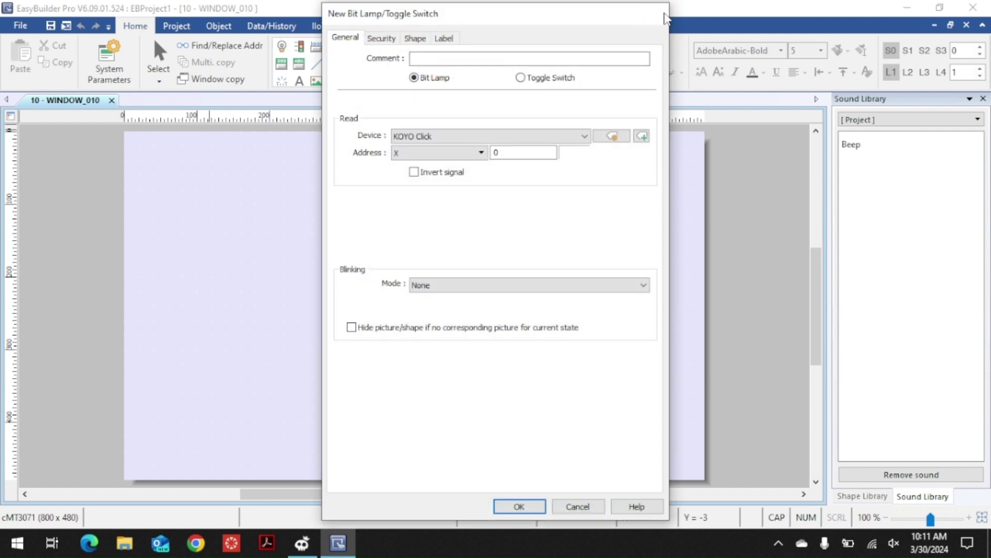
{"action": "left_click", "coordinate": [657, 12]}
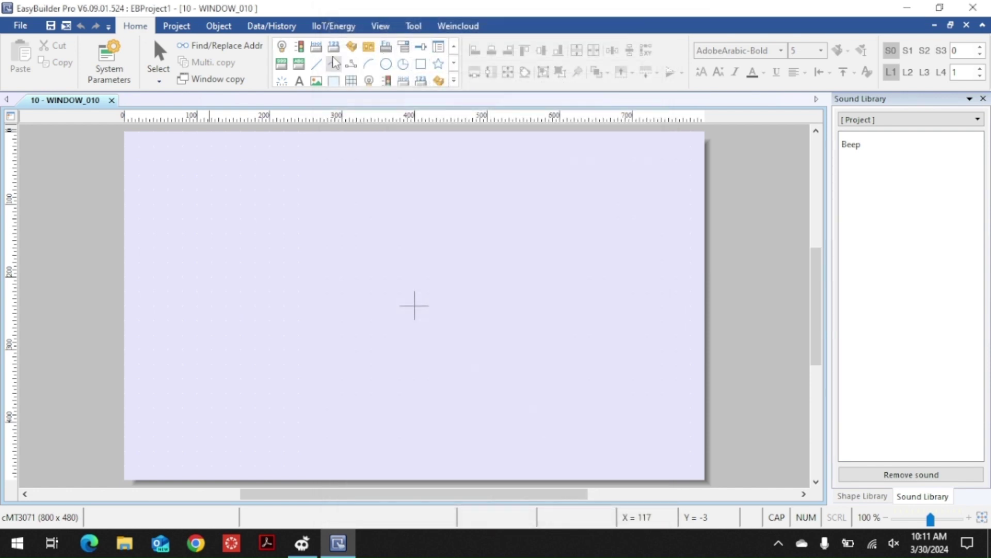
{"action": "left_click", "coordinate": [283, 49]}
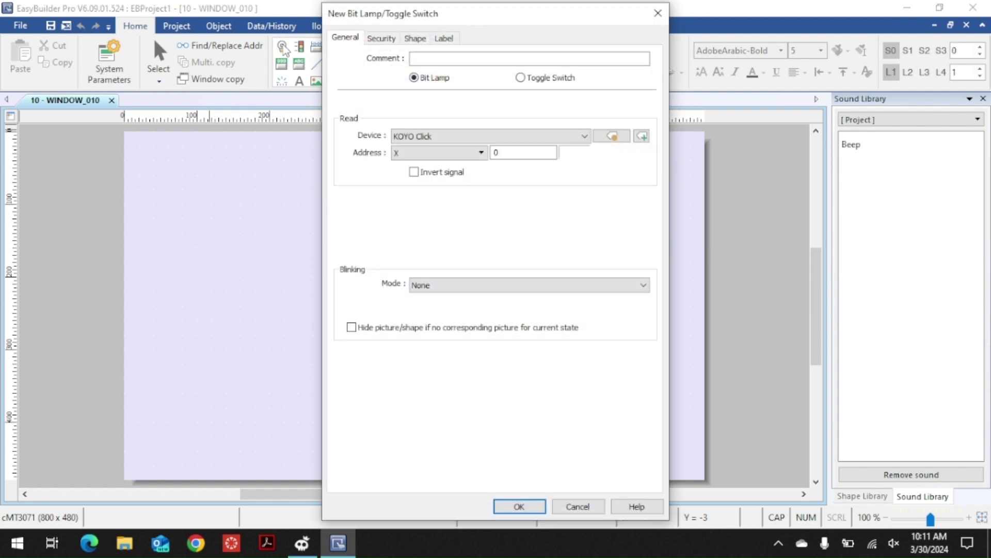
{"action": "left_click", "coordinate": [447, 60]}
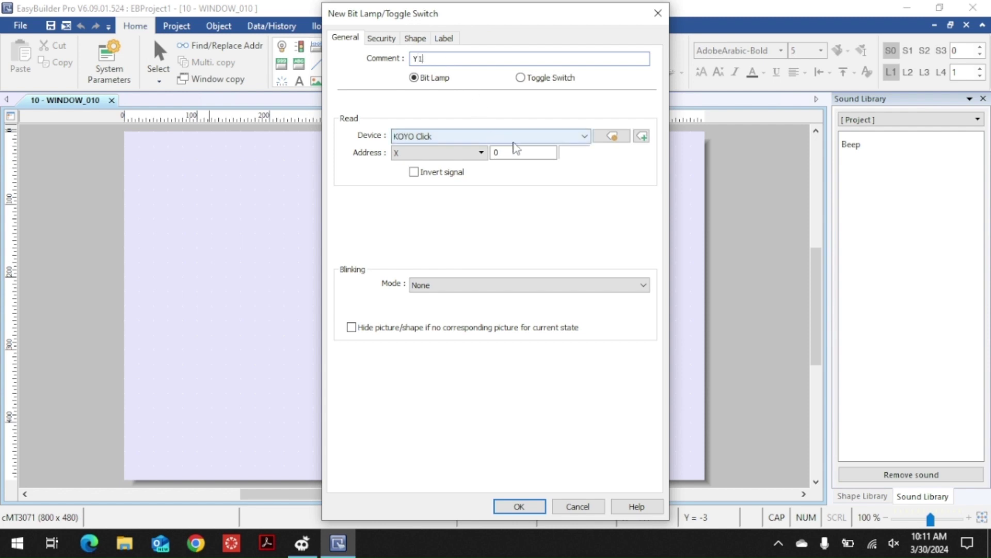
{"action": "left_click", "coordinate": [481, 152]}
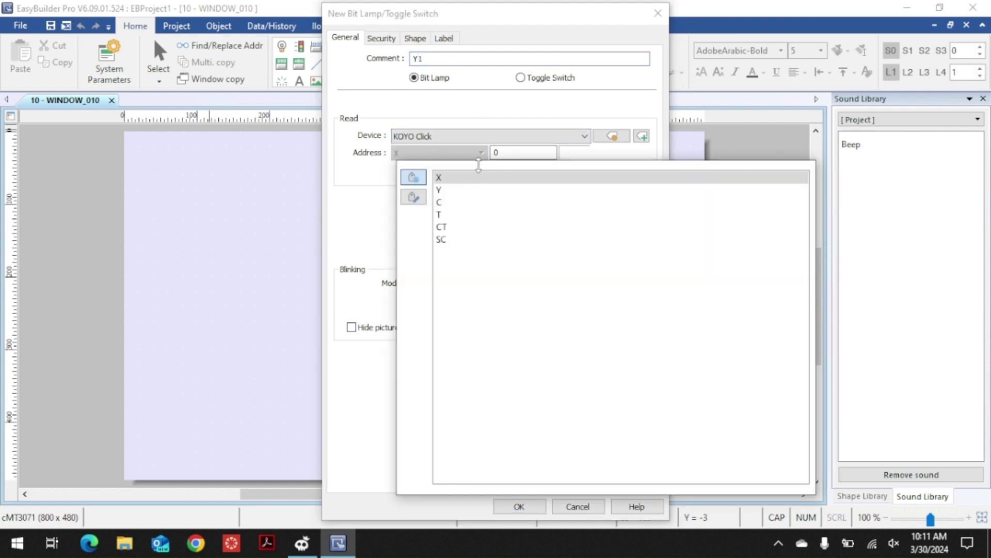
{"action": "left_click", "coordinate": [471, 191]}
{"action": "left_click", "coordinate": [521, 154]}
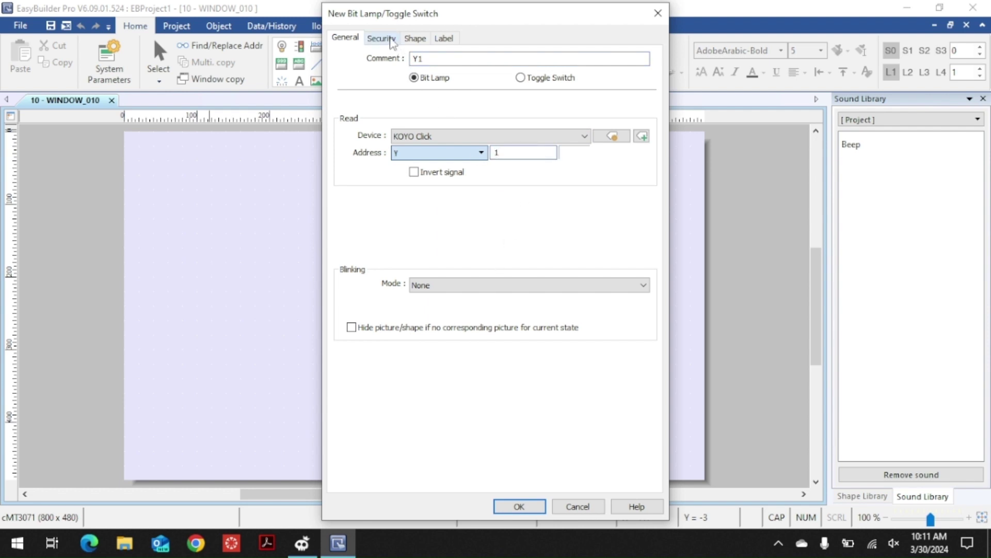
Review the lamp's security, state 0 and 1 pictures and label settings, and place it at about X 195, Y 63 on WINDOW_010
{"action": "left_click", "coordinate": [382, 39]}
{"action": "left_click", "coordinate": [416, 40]}
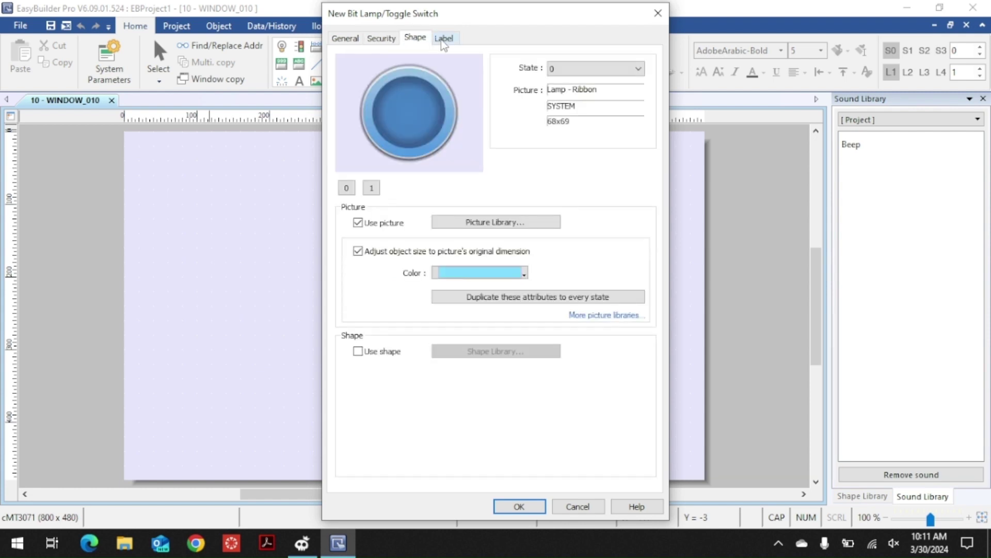
{"action": "left_click", "coordinate": [372, 188]}
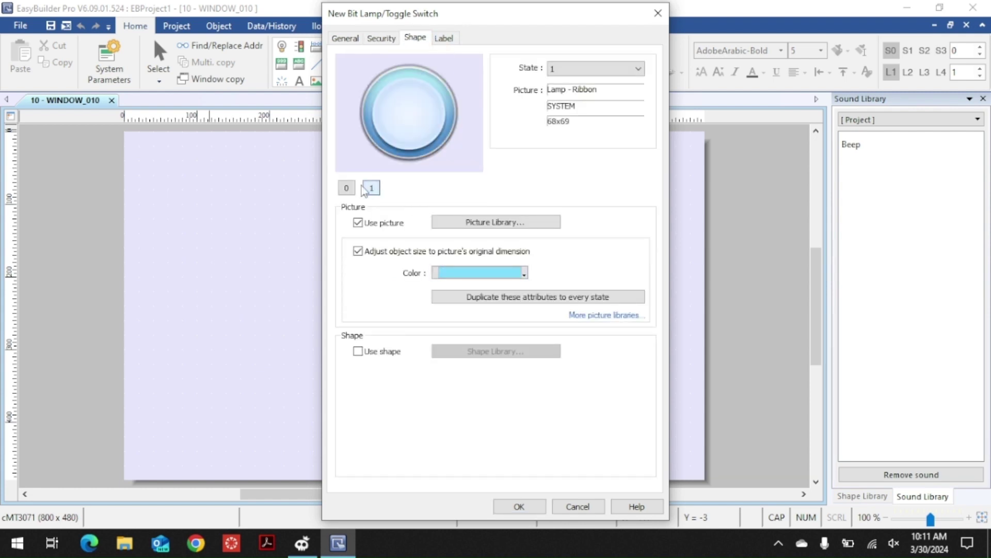
{"action": "left_click", "coordinate": [372, 188]}
{"action": "left_click", "coordinate": [346, 188]}
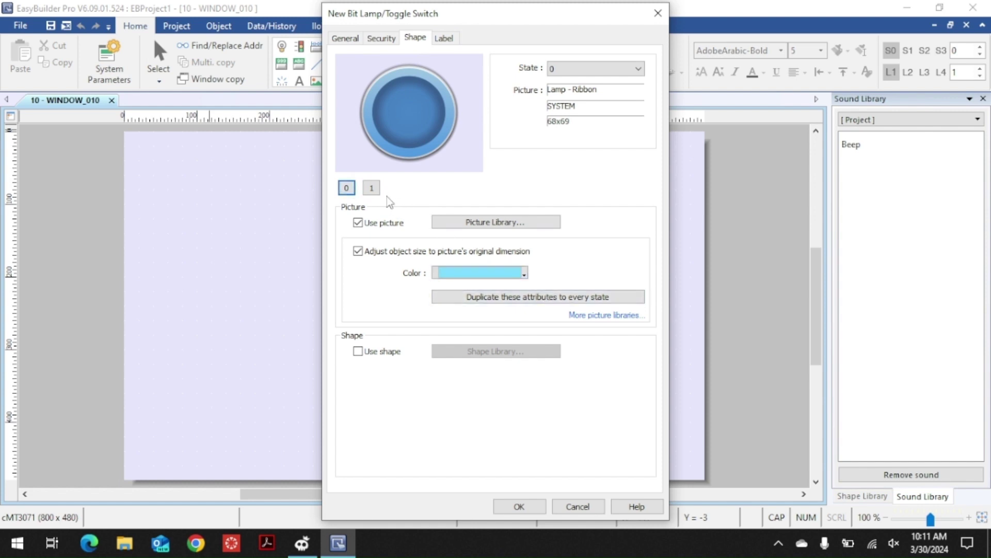
{"action": "left_click", "coordinate": [445, 39]}
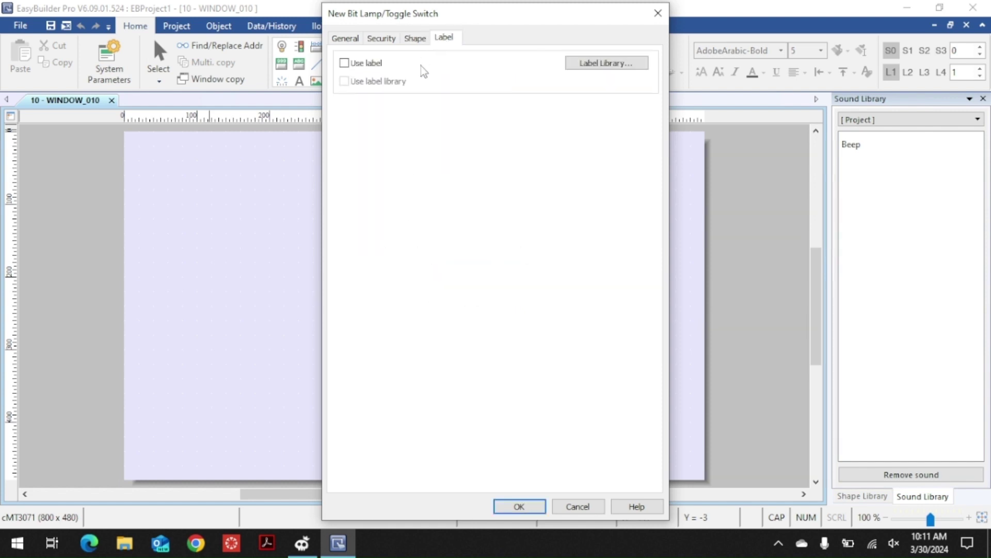
{"action": "left_click", "coordinate": [519, 506]}
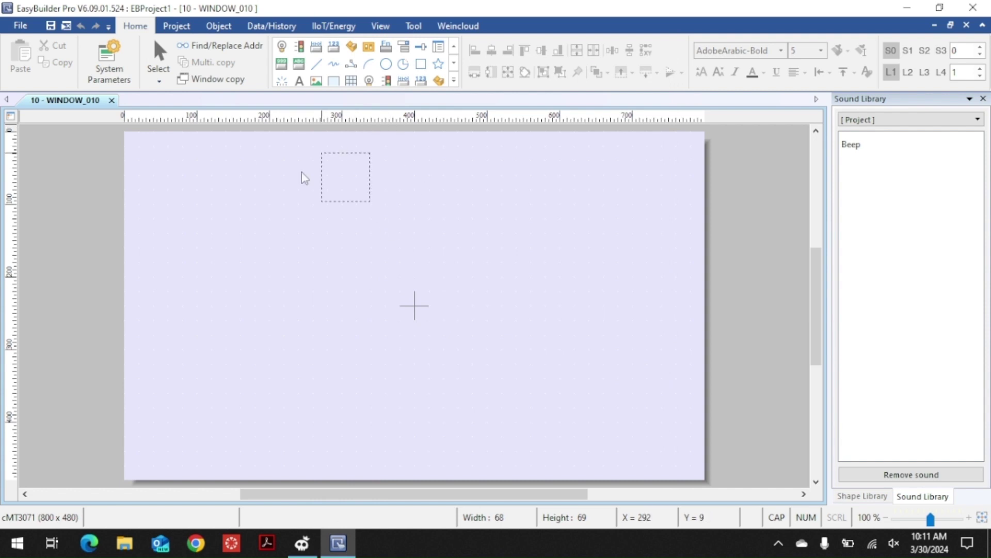
{"action": "left_click", "coordinate": [267, 183]}
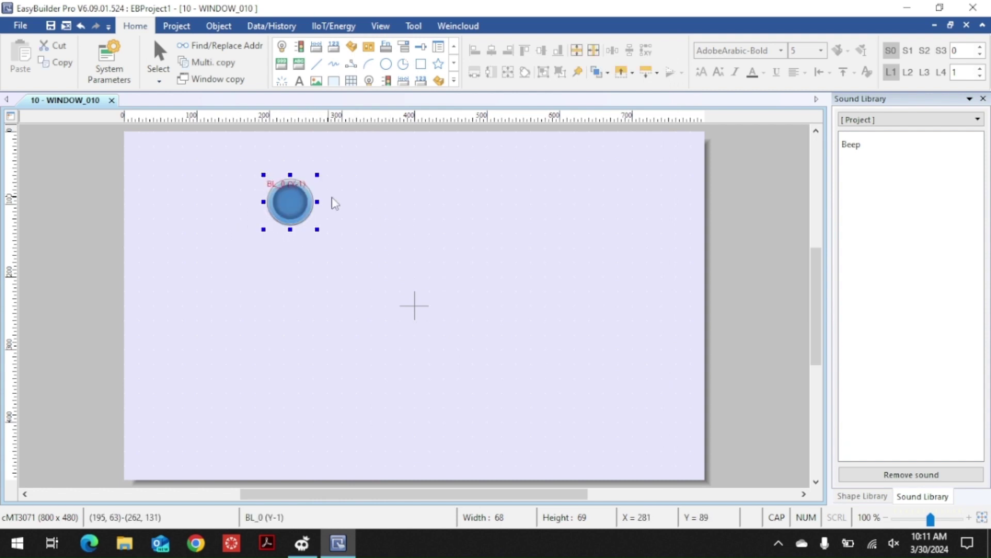
Create a second bit lamp that reads KOYO Click address Y 2 and place it level with the first lamp on WINDOW_010
{"action": "left_click", "coordinate": [283, 48]}
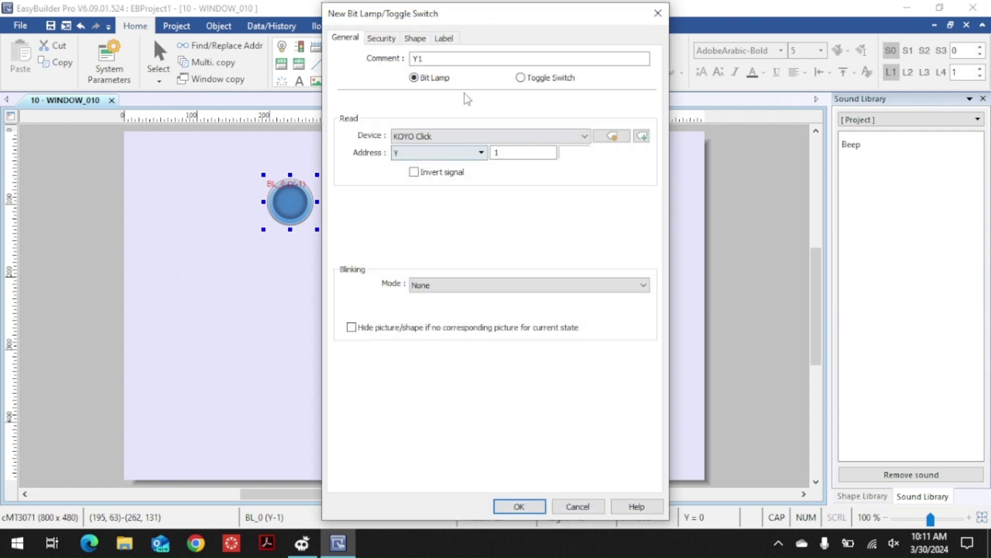
{"action": "left_click", "coordinate": [460, 59]}
{"action": "left_click", "coordinate": [528, 152]}
{"action": "left_click", "coordinate": [520, 506]}
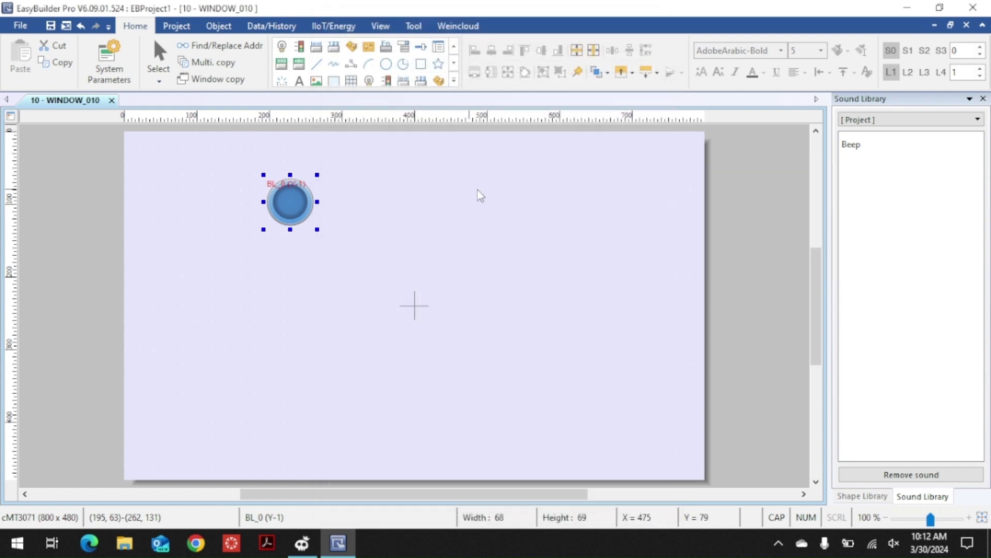
{"action": "left_click", "coordinate": [496, 189]}
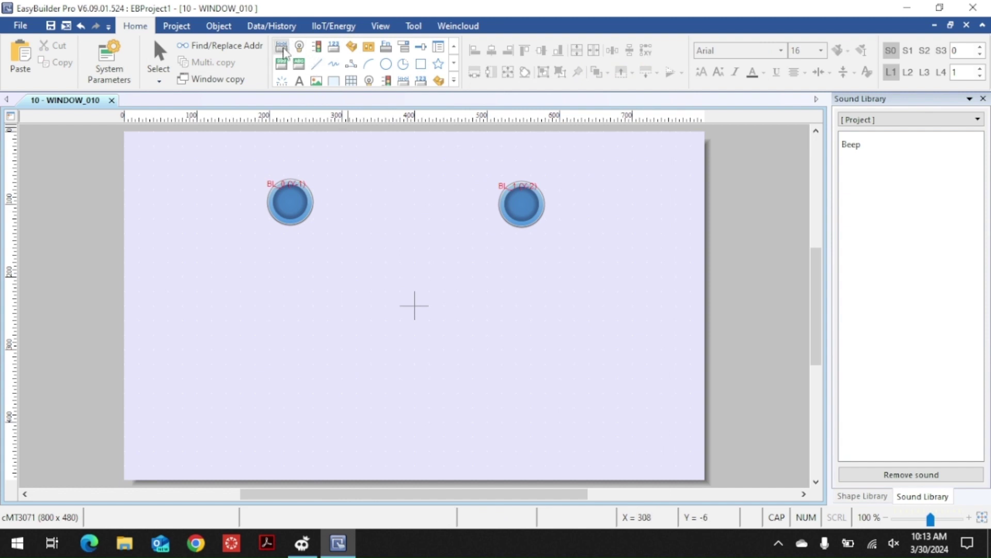
Create a new Set Bit object and enter START as its label text
{"action": "left_click", "coordinate": [190, 26]}
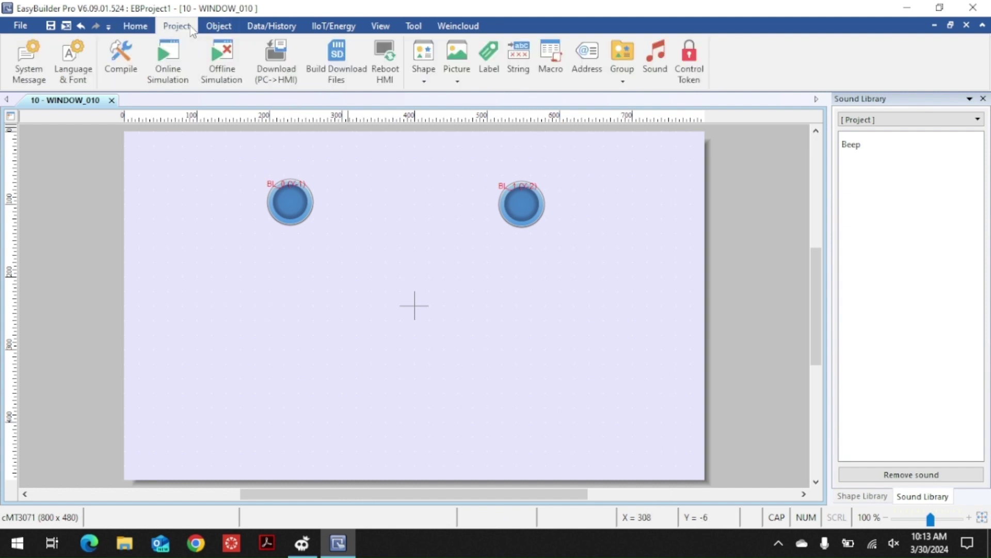
{"action": "left_click", "coordinate": [217, 27]}
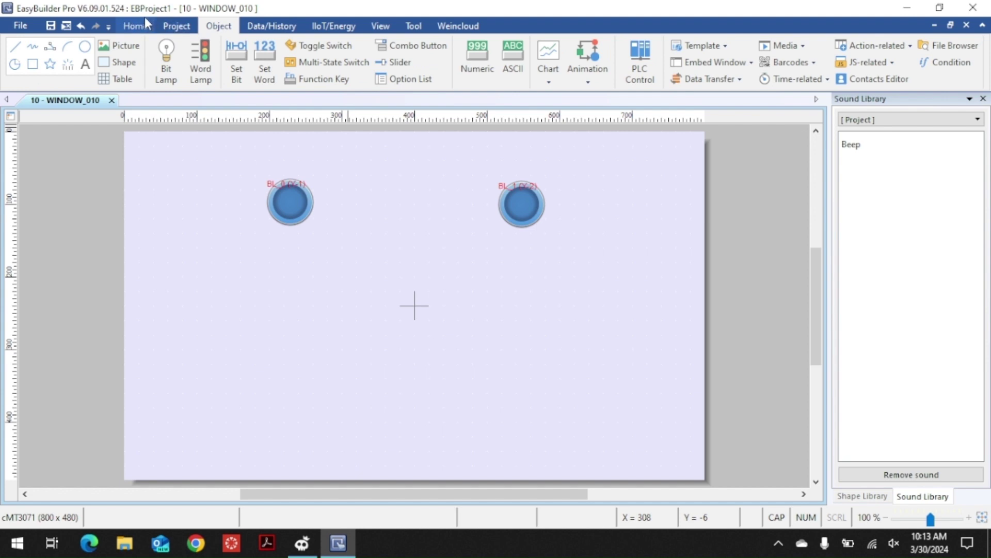
{"action": "left_click", "coordinate": [240, 62]}
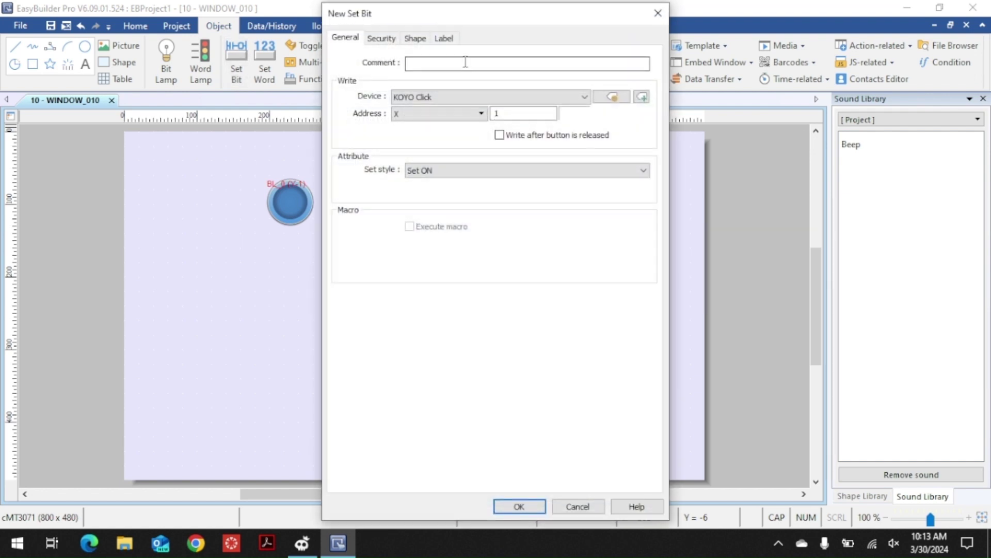
{"action": "left_click", "coordinate": [445, 38]}
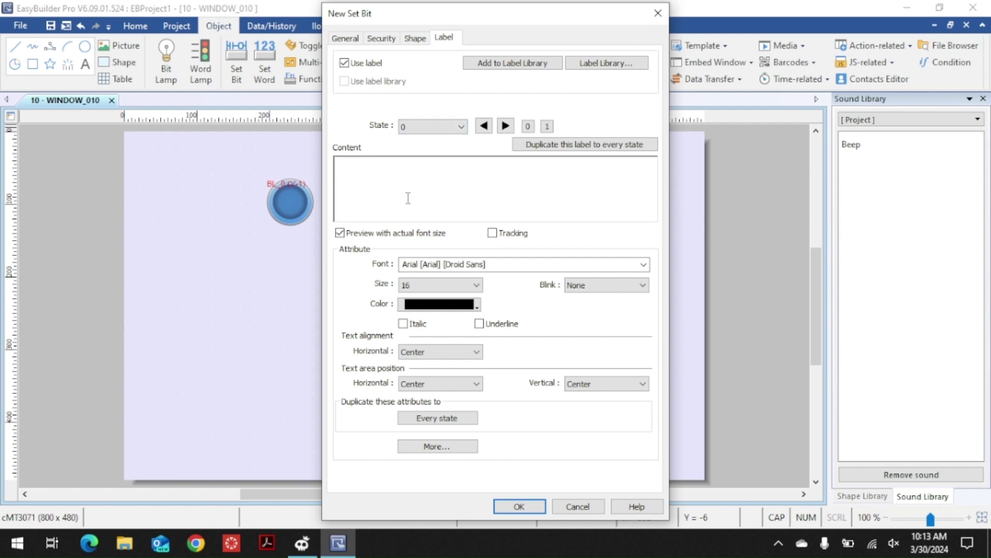
{"action": "type", "text": "TART"}
Make the START button write to KOYO Click address X 1 with the Momentary set style
{"action": "left_click", "coordinate": [345, 37]}
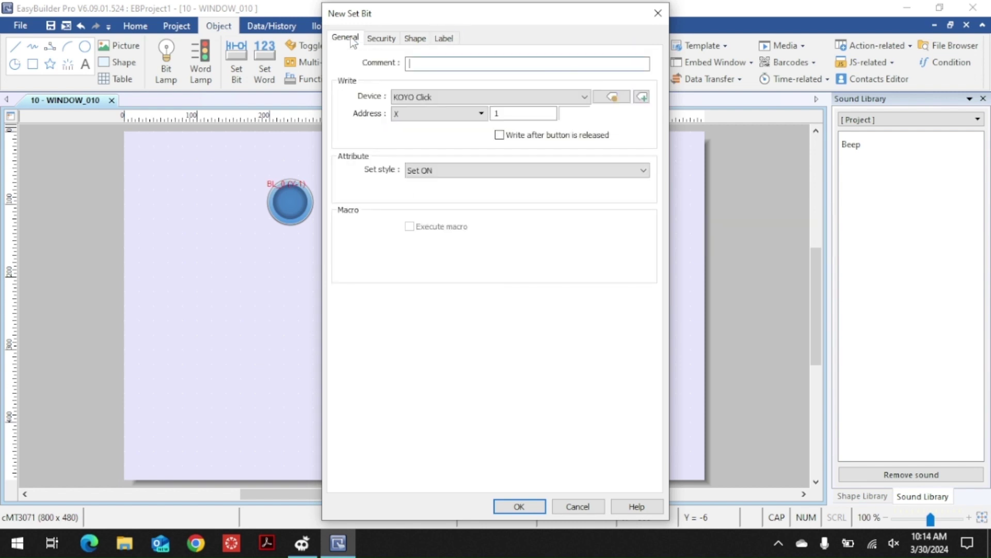
{"action": "left_click", "coordinate": [482, 113]}
{"action": "left_click", "coordinate": [479, 137]}
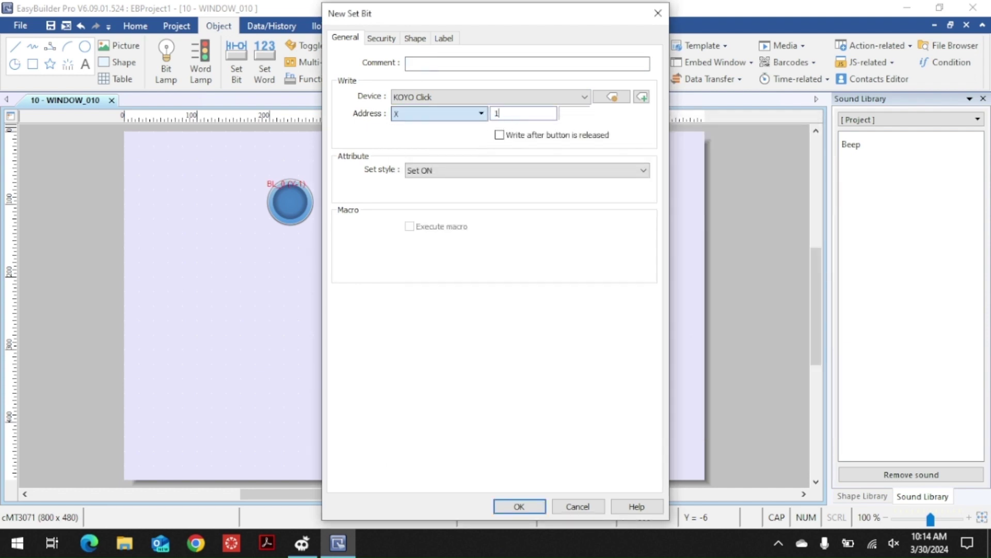
{"action": "left_click", "coordinate": [552, 169]}
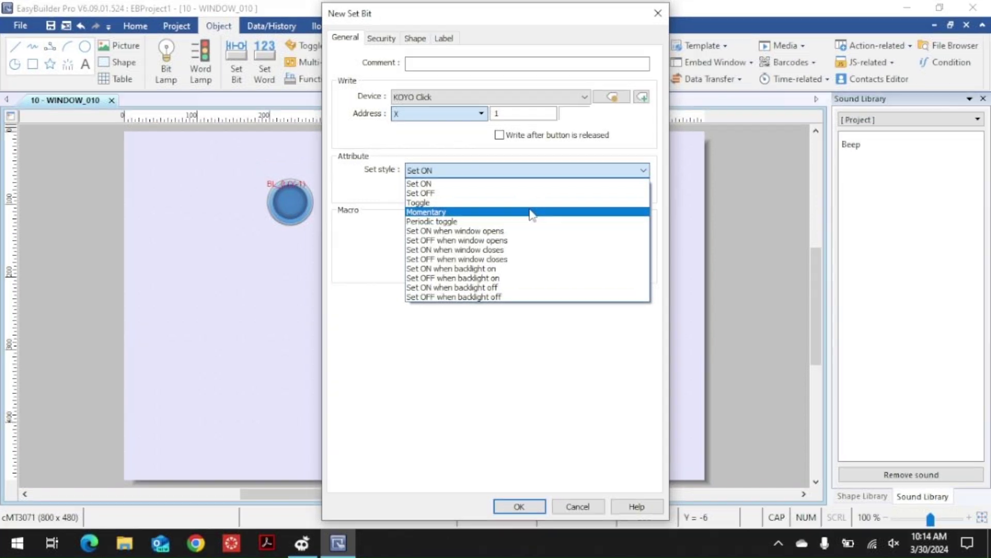
{"action": "left_click", "coordinate": [534, 213]}
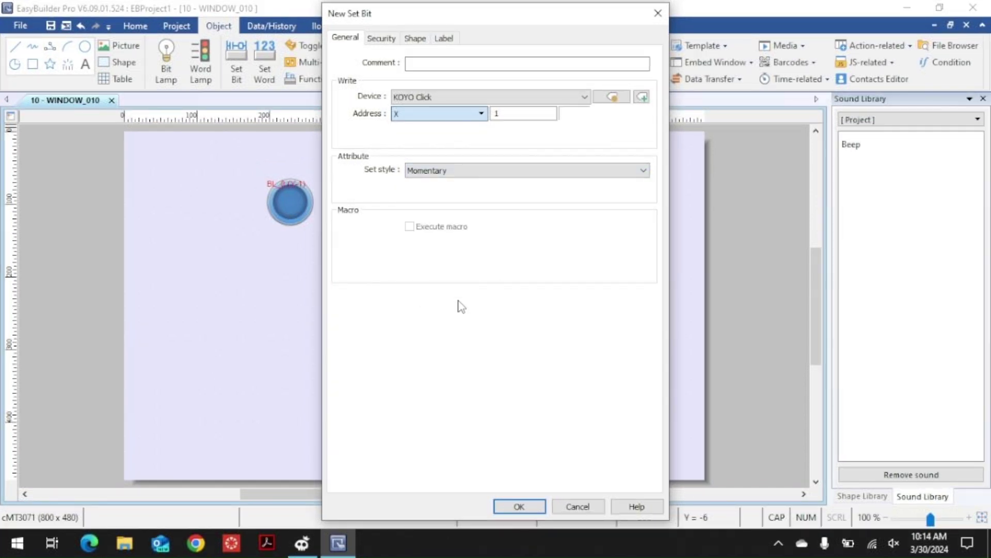
Place the START button beneath the Y1 lamp at about X 157, Y 244
{"action": "left_click", "coordinate": [519, 507]}
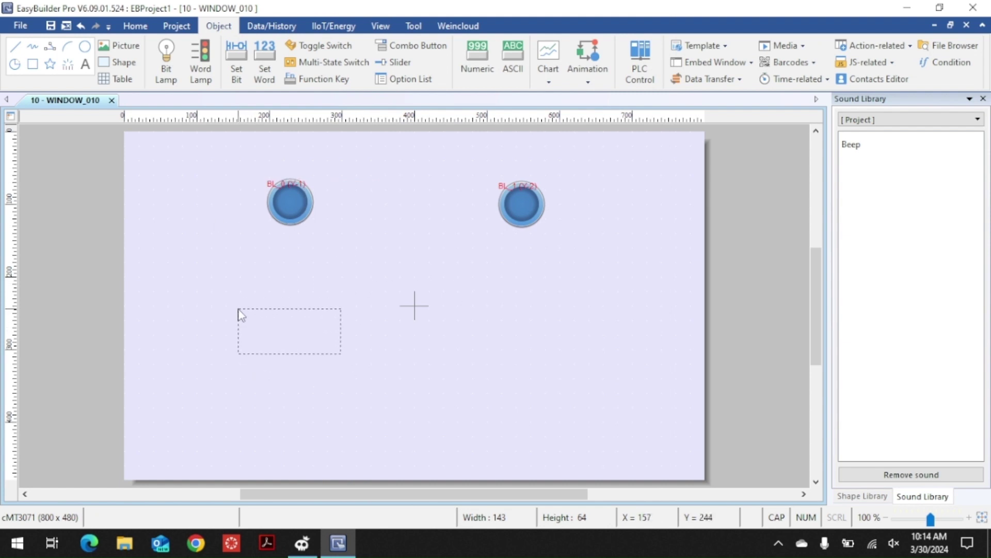
{"action": "left_click", "coordinate": [238, 310]}
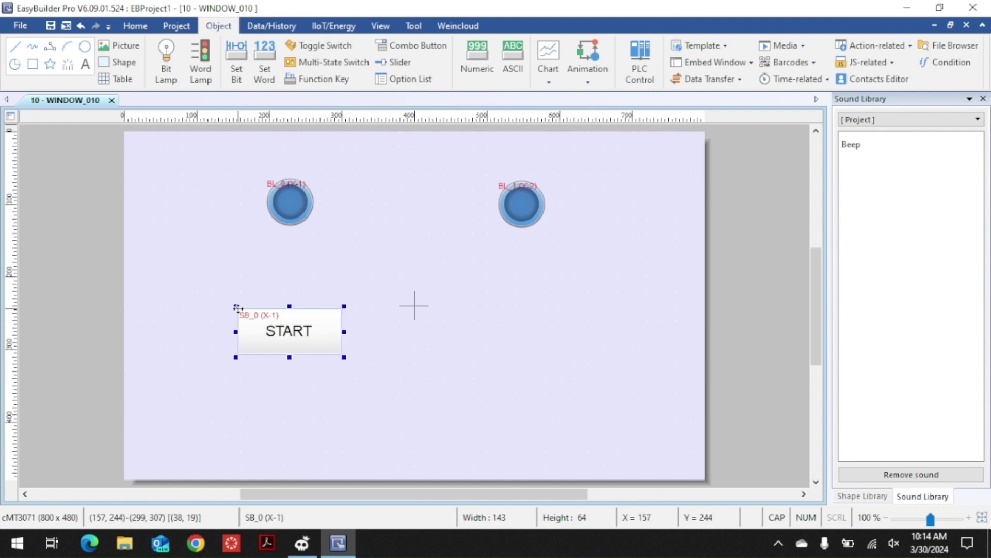
{"action": "left_click", "coordinate": [495, 321]}
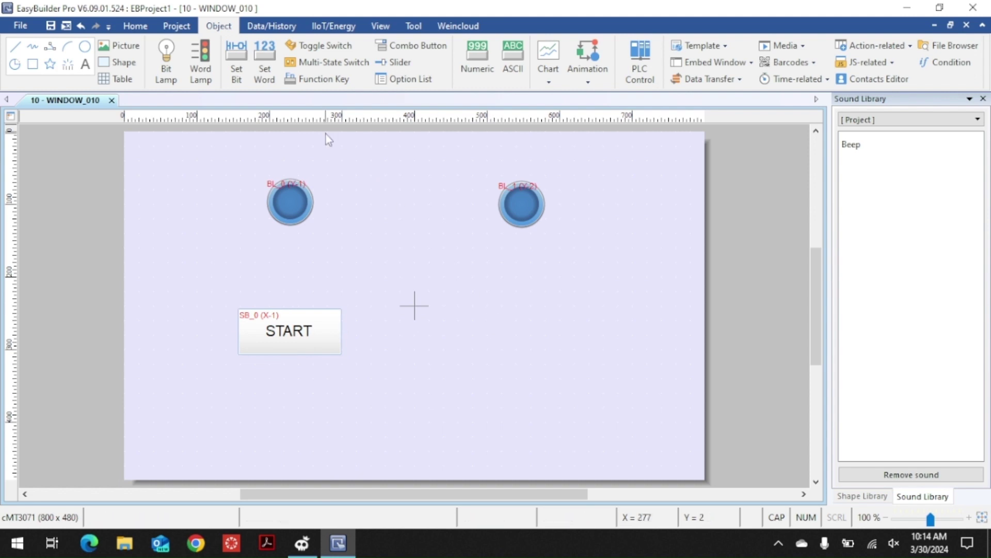
Create another Set Bit object and replace its label text with STOP
{"action": "left_click", "coordinate": [244, 63]}
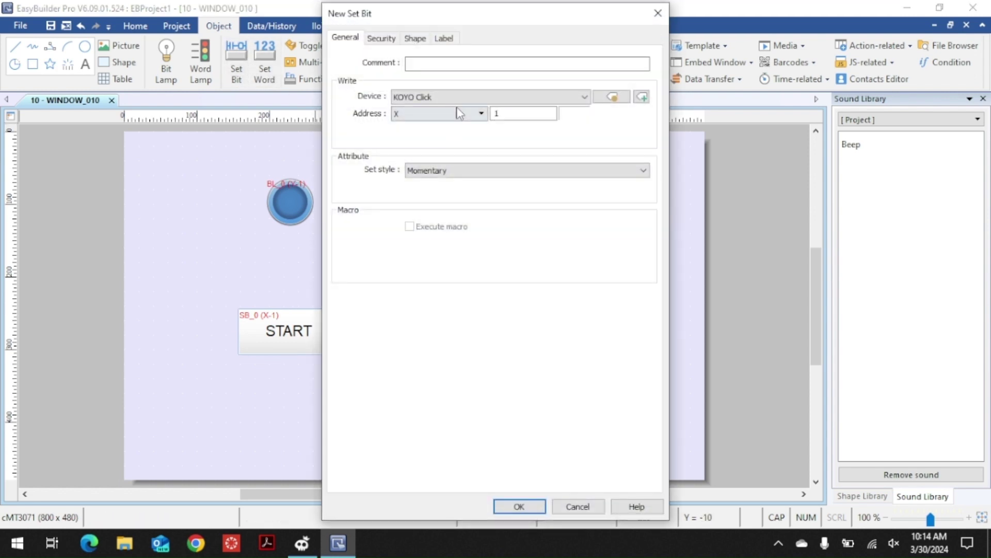
{"action": "left_click", "coordinate": [444, 39]}
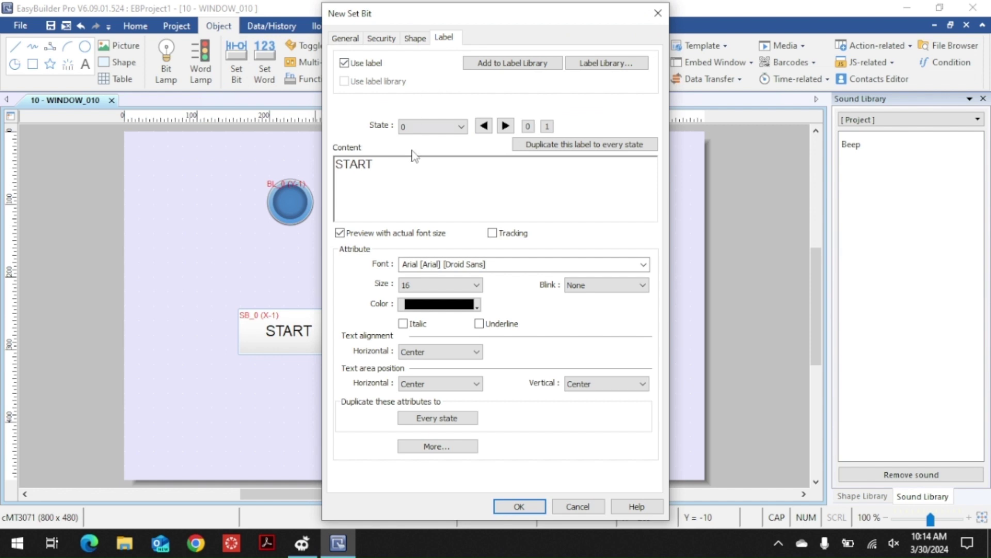
{"action": "left_click_drag", "start_coordinate": [373, 164], "coordinate": [283, 183]}
{"action": "type", "text": "STOP"}
Set the STOP button's write address to X 2 and place it beneath the Y2 lamp at about X 487, Y 243
{"action": "left_click", "coordinate": [416, 40]}
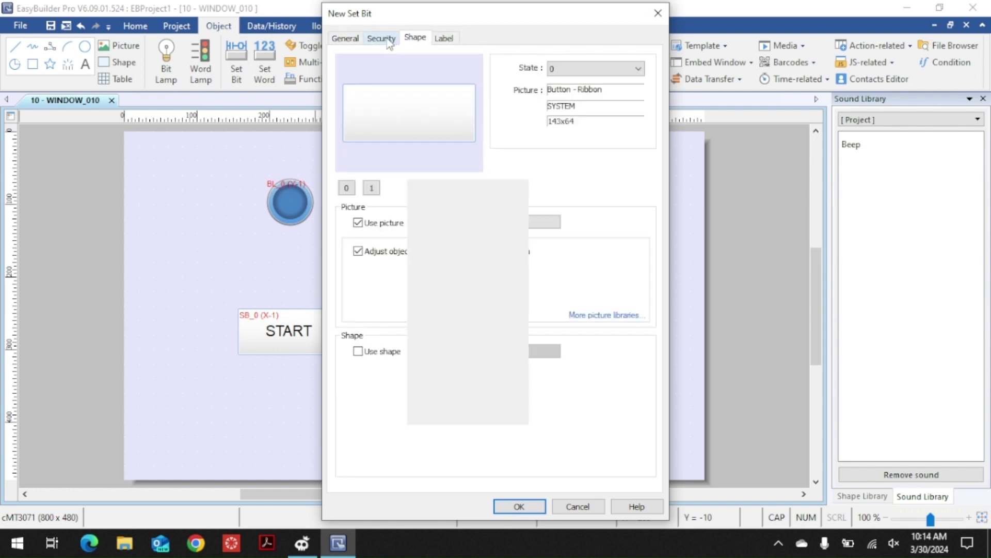
{"action": "left_click", "coordinate": [387, 40]}
{"action": "left_click", "coordinate": [345, 38]}
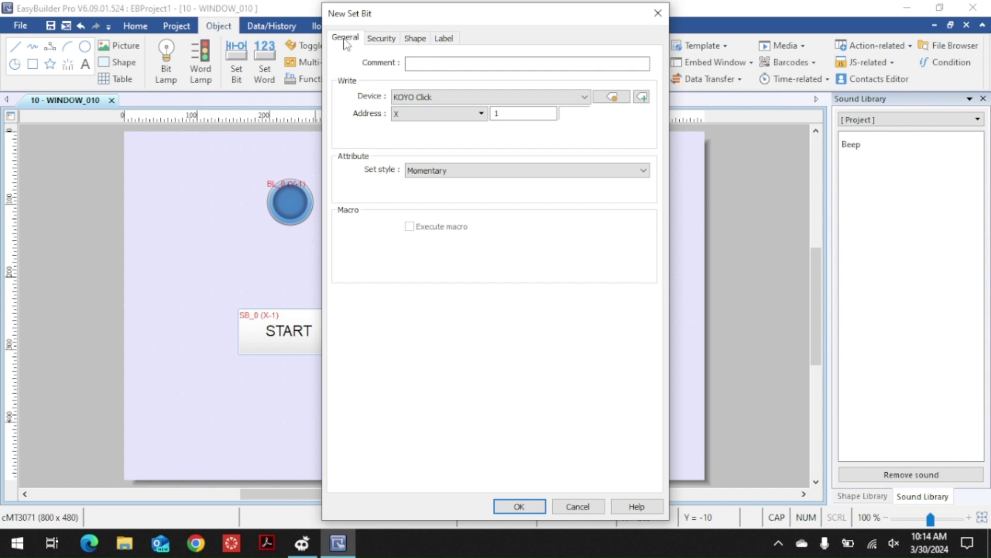
{"action": "double_click", "coordinate": [506, 115]}
{"action": "type", "text": "2"}
{"action": "left_click", "coordinate": [513, 506]}
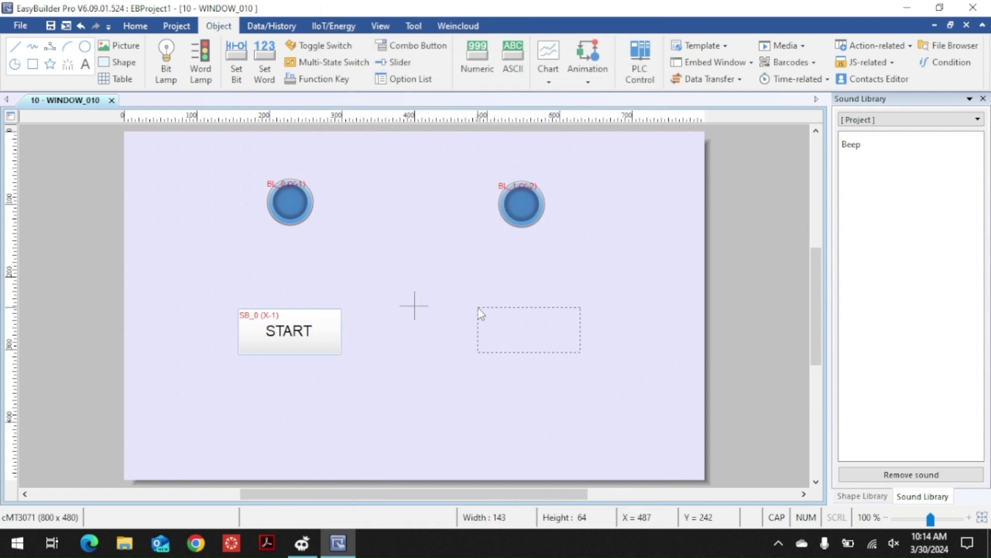
{"action": "left_click", "coordinate": [478, 309]}
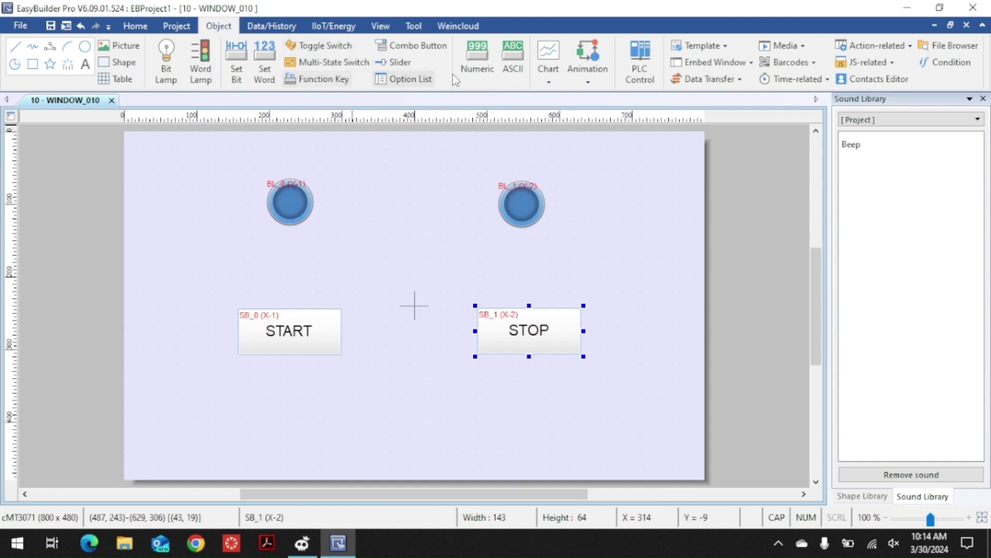
Create a new Numeric object and set its KOYO Click address to CTD 1
{"action": "left_click", "coordinate": [481, 70]}
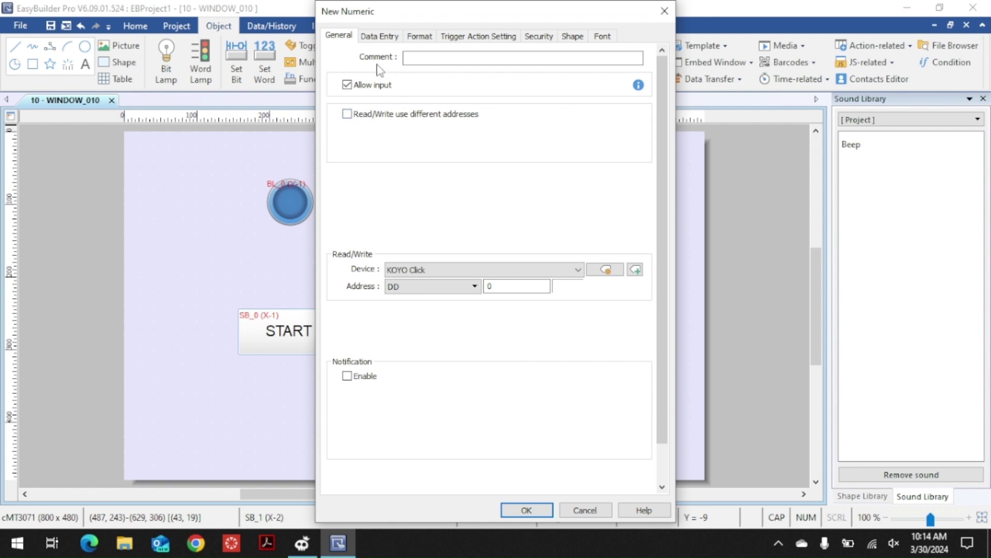
{"action": "left_click", "coordinate": [475, 287]}
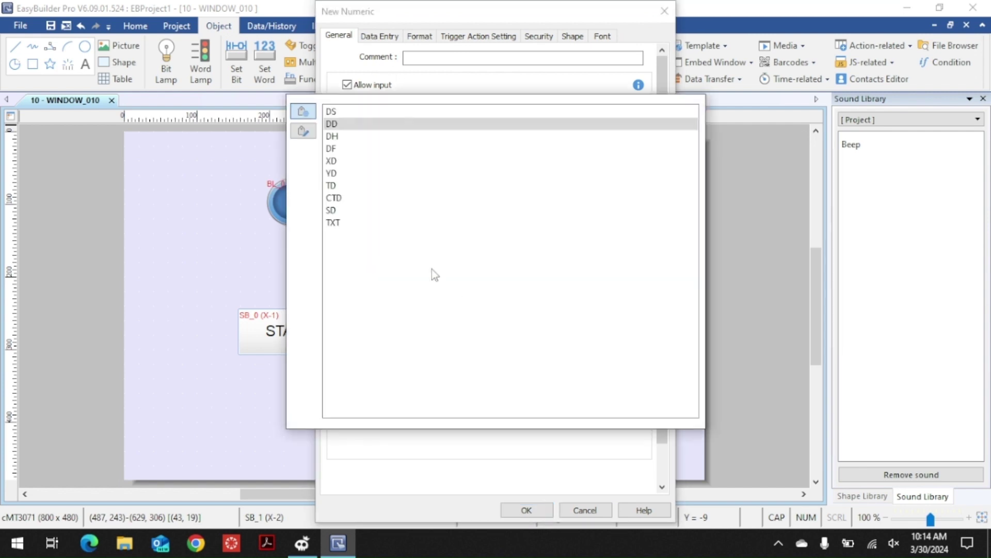
{"action": "left_click", "coordinate": [345, 198]}
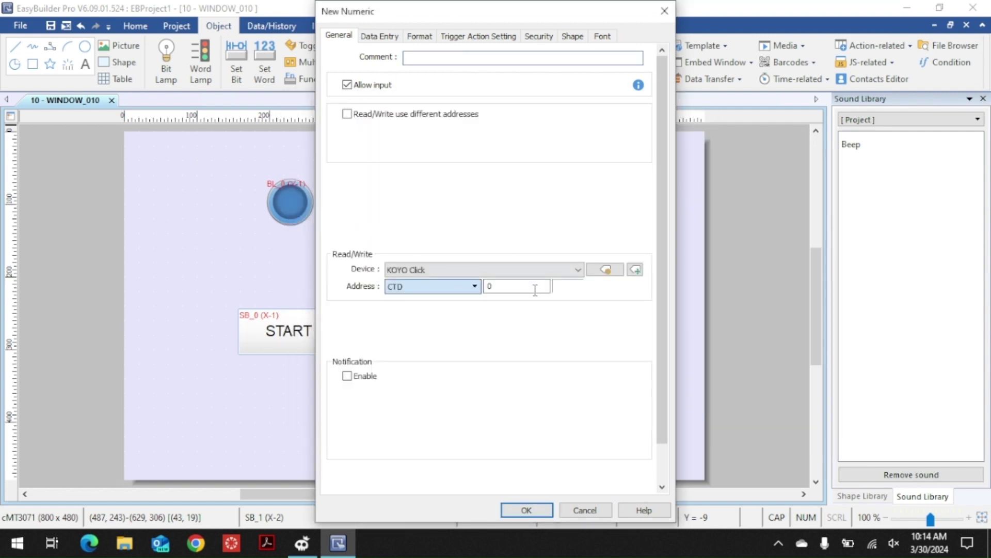
{"action": "left_click", "coordinate": [536, 291]}
{"action": "type", "text": "1"}
Assign the user-defined tag COUNTER 1 from the address tag library as the Numeric object's address
{"action": "left_click", "coordinate": [605, 270]}
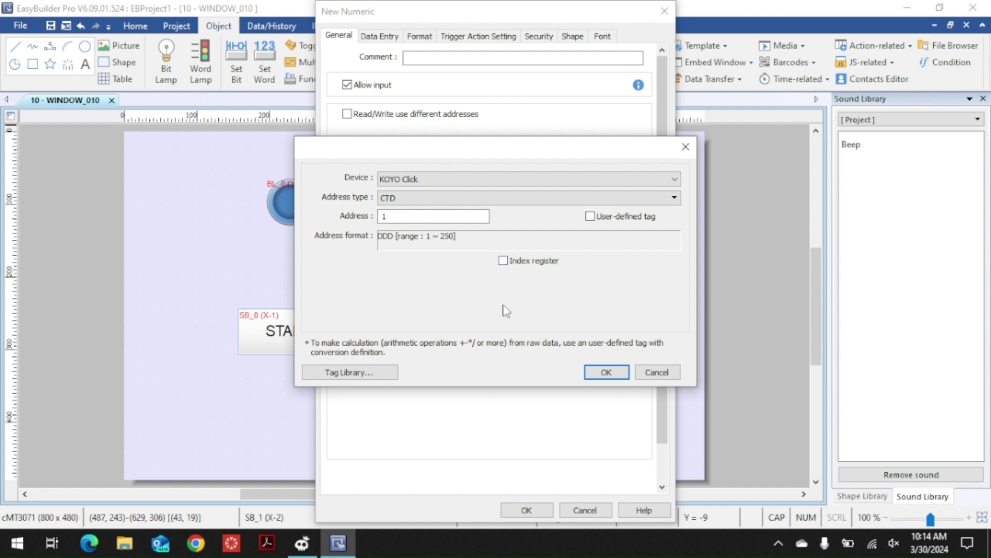
{"action": "left_click", "coordinate": [371, 368]}
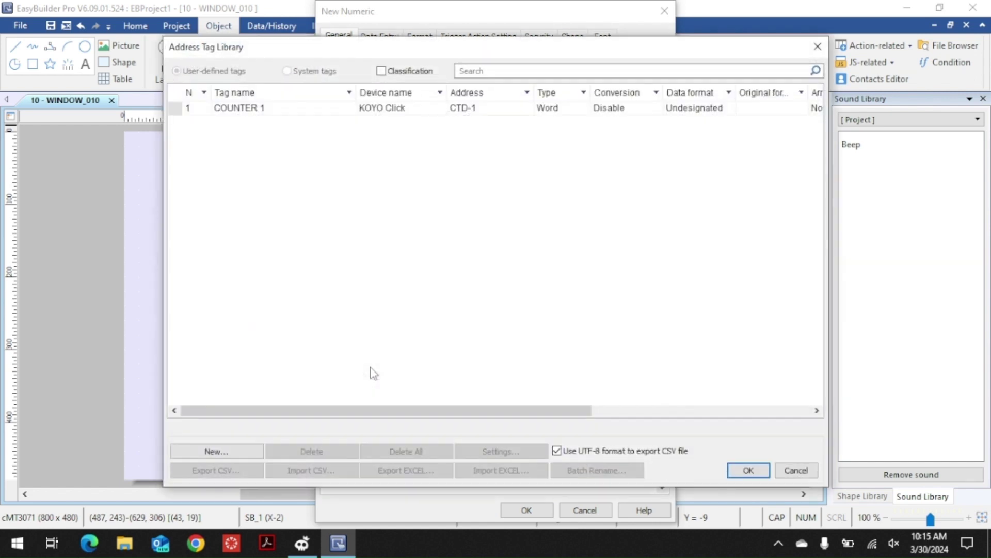
{"action": "double_click", "coordinate": [283, 108]}
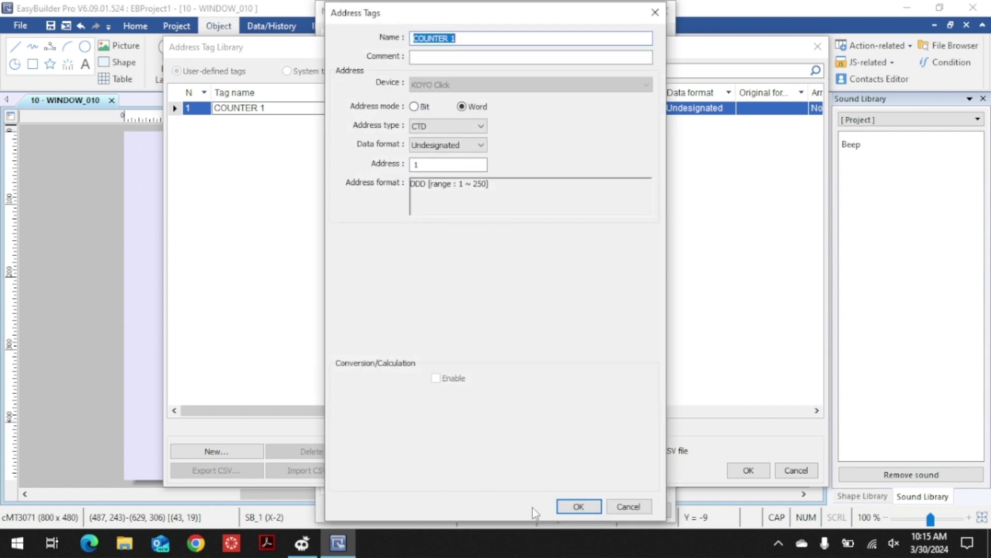
{"action": "left_click", "coordinate": [579, 506]}
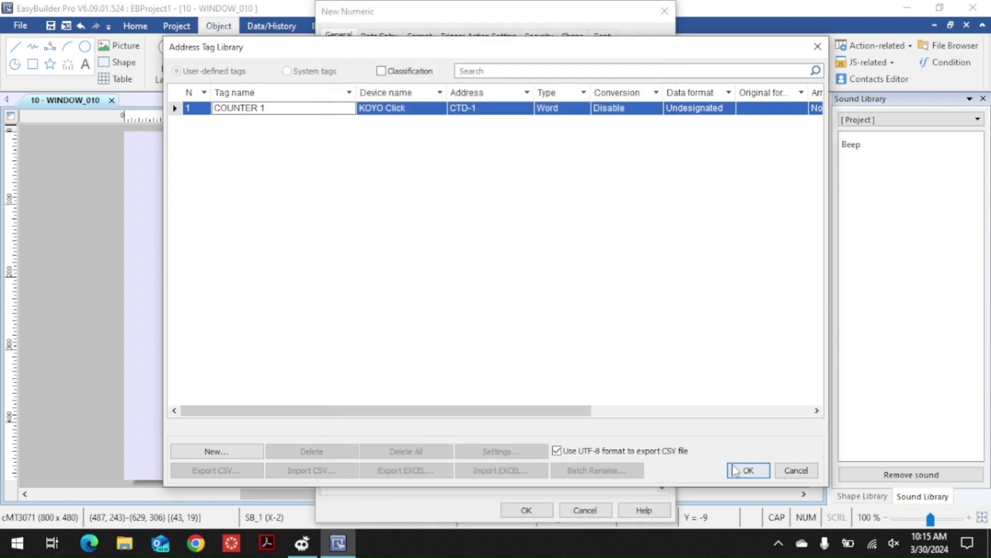
{"action": "left_click", "coordinate": [738, 471]}
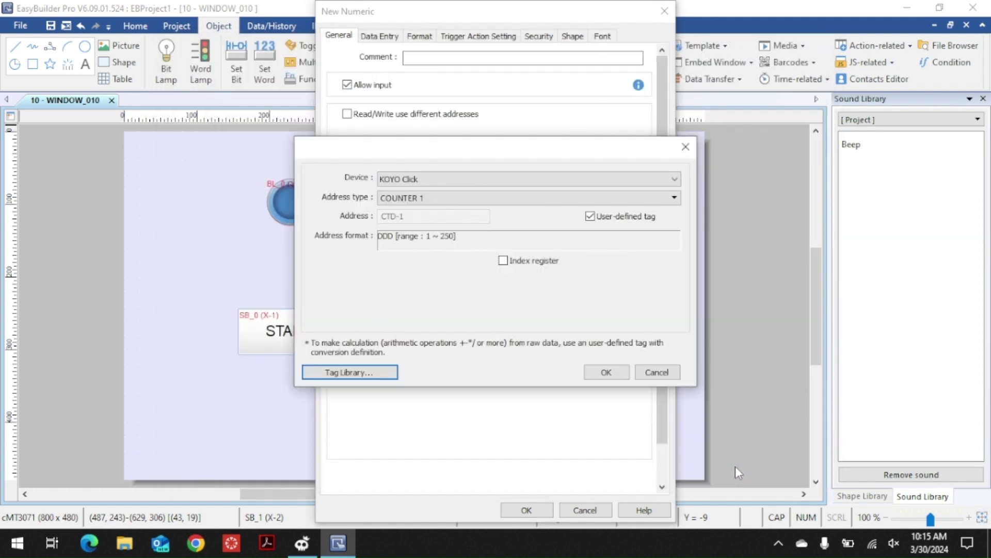
{"action": "left_click", "coordinate": [604, 372]}
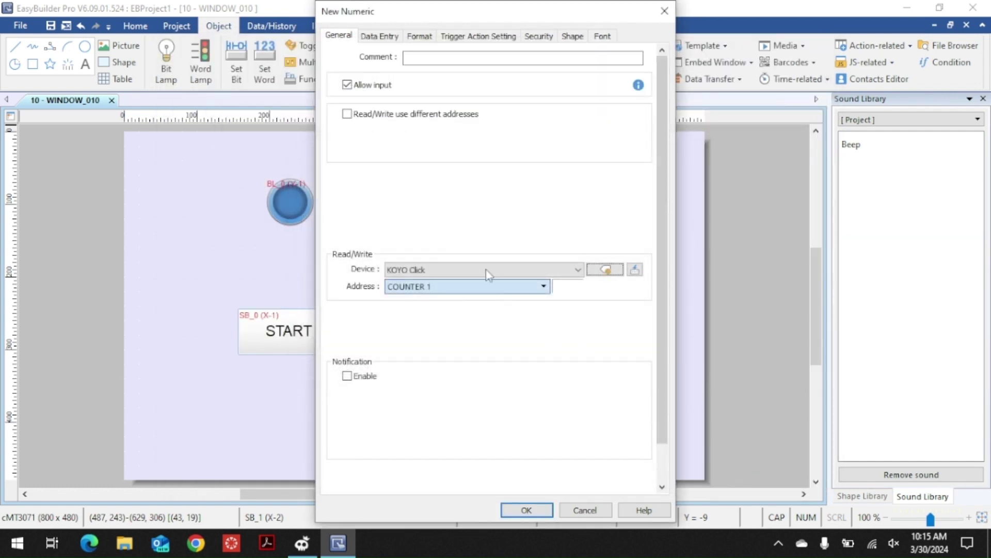
{"action": "left_click", "coordinate": [543, 287]}
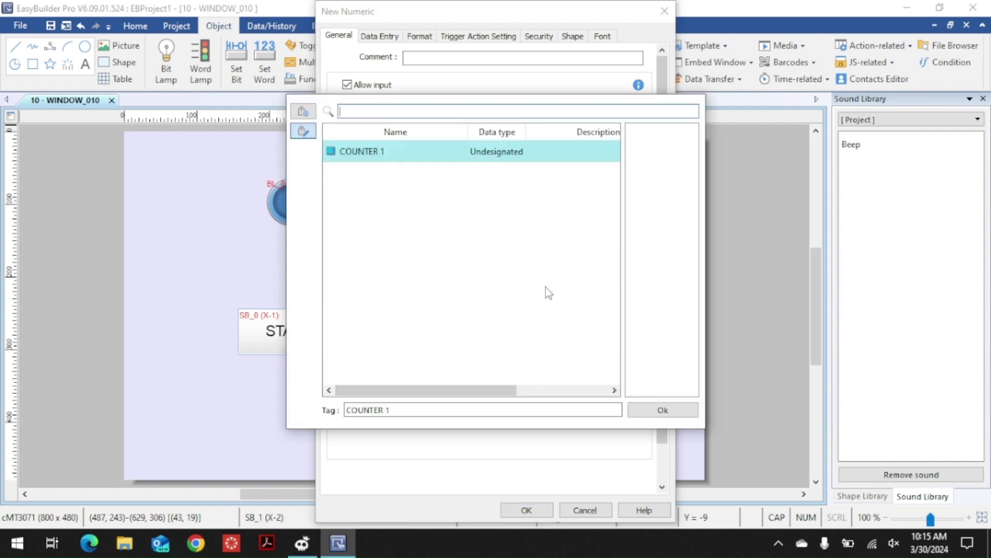
{"action": "left_click", "coordinate": [651, 410]}
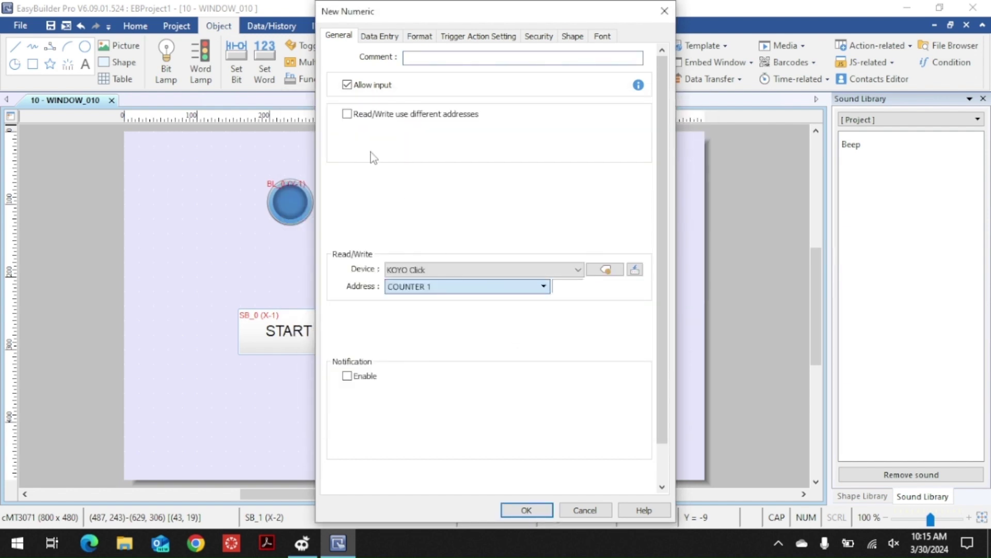
Disable input on the COUNTER 1 Numeric object and place it between the lamps and buttons at about X 351, Y 148
{"action": "left_click", "coordinate": [347, 85]}
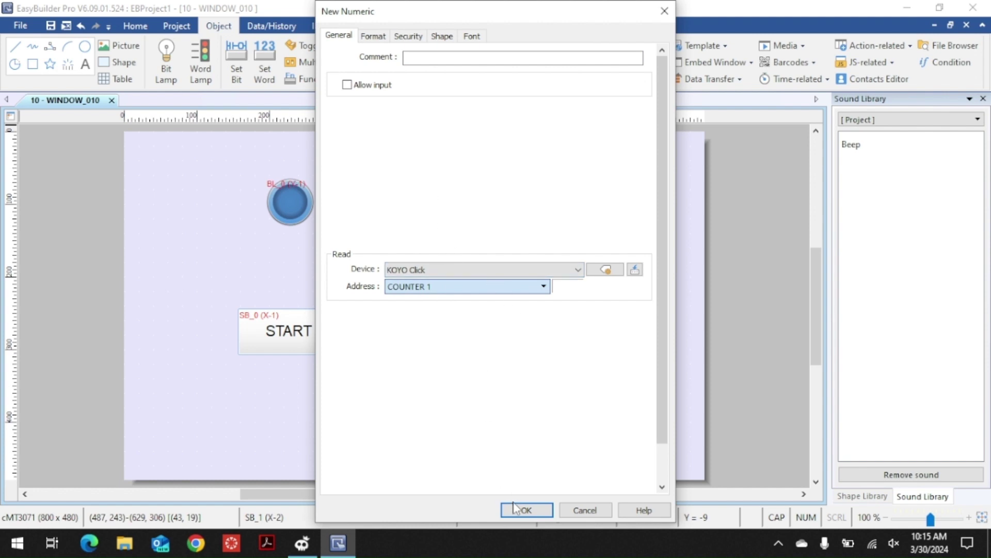
{"action": "left_click", "coordinate": [524, 510]}
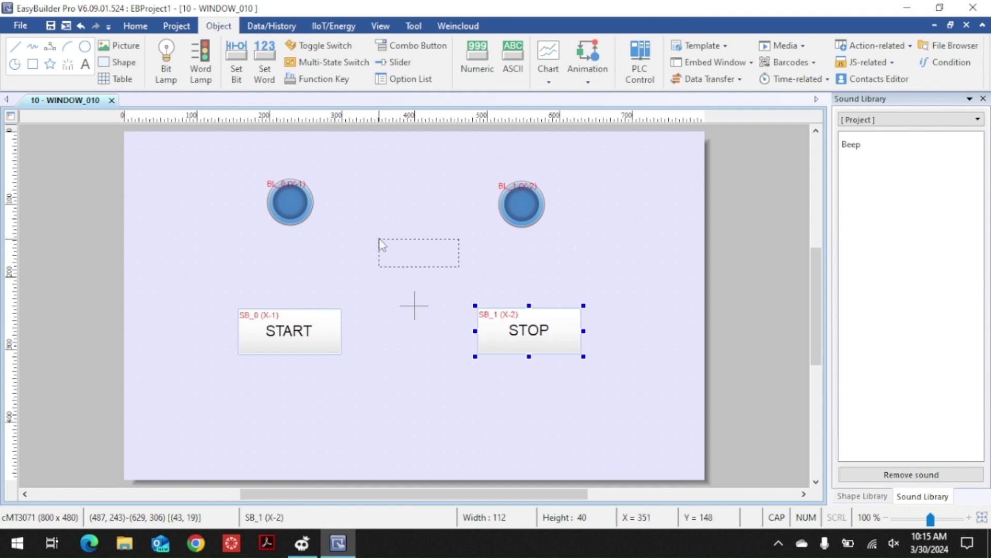
{"action": "left_click", "coordinate": [378, 237]}
Try to center the two lamps, counter display and both buttons horizontally, and space them evenly in both directions
{"action": "left_click", "coordinate": [640, 407]}
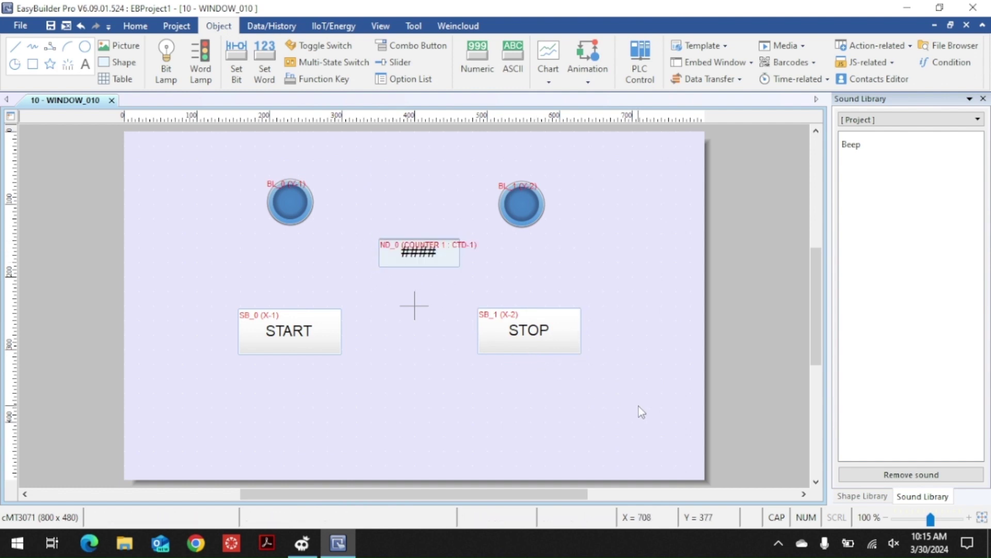
{"action": "left_click_drag", "start_coordinate": [639, 407], "coordinate": [203, 152]}
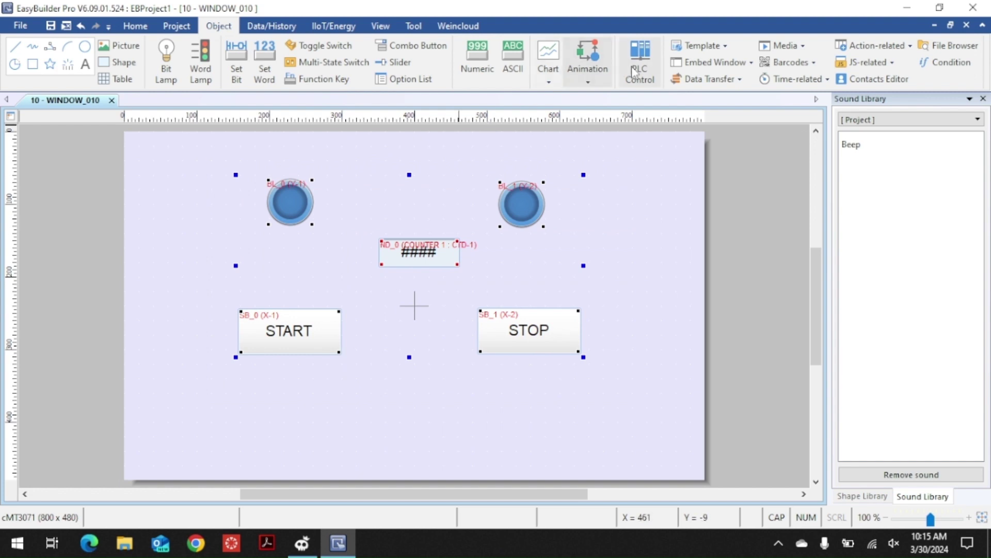
{"action": "left_click", "coordinate": [135, 26]}
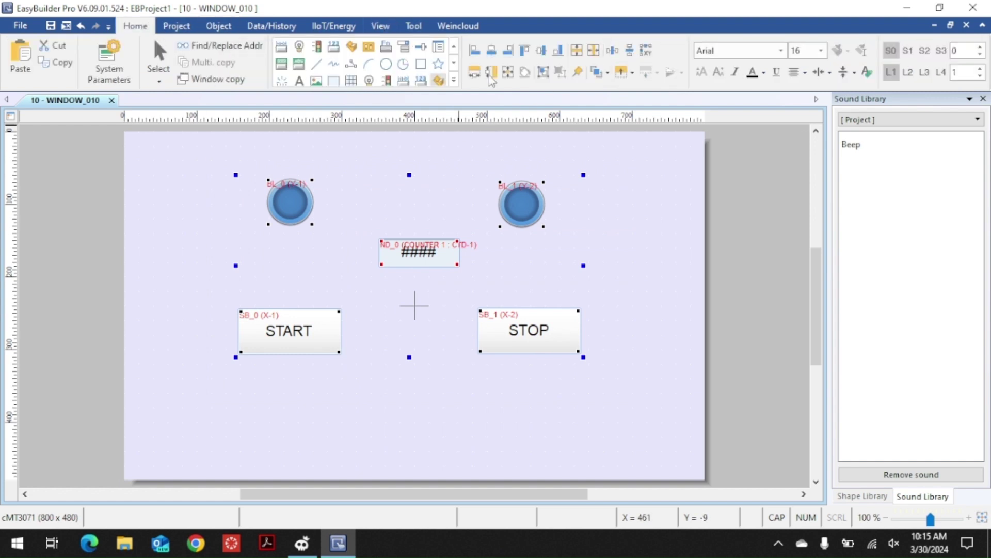
{"action": "left_click", "coordinate": [594, 54]}
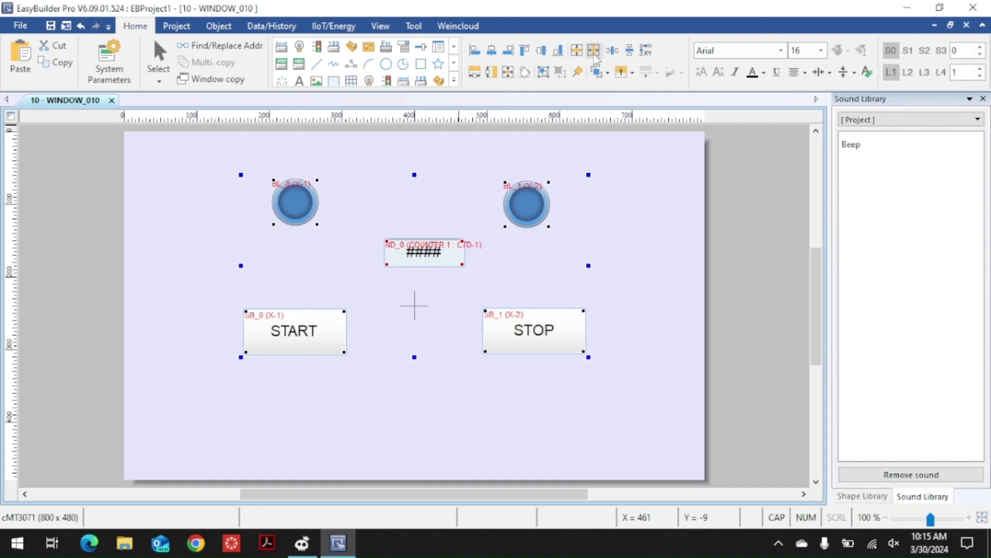
{"action": "left_click", "coordinate": [617, 52]}
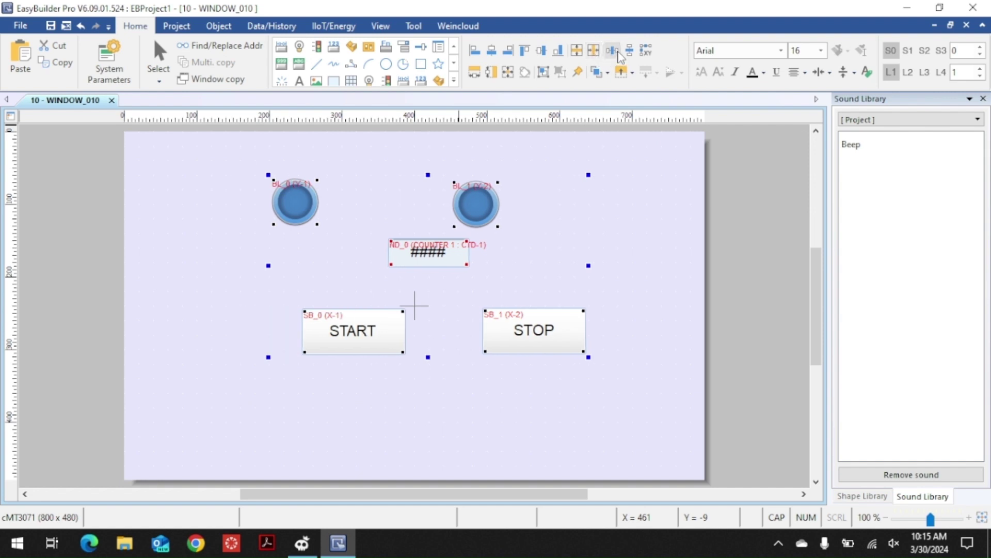
{"action": "left_click", "coordinate": [630, 53]}
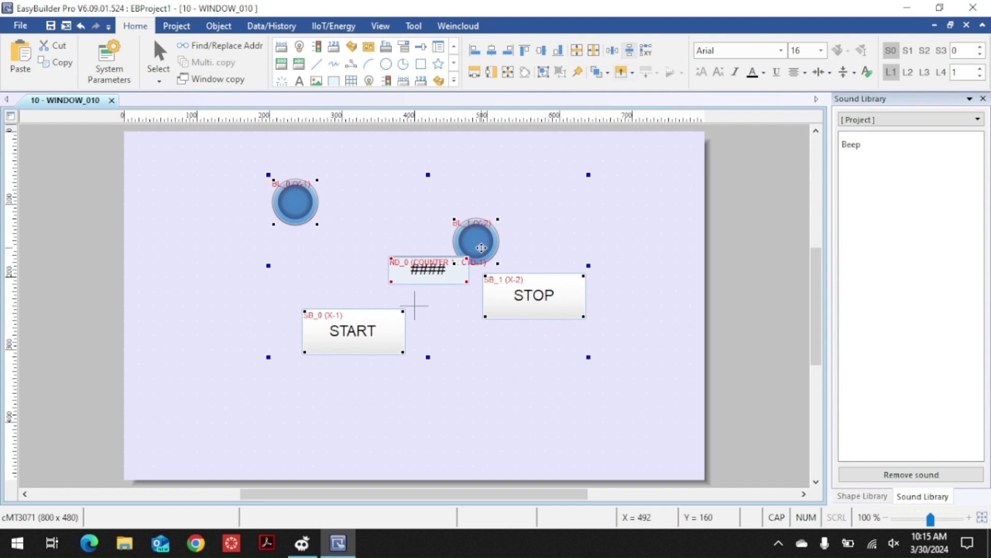
{"action": "left_click", "coordinate": [393, 415]}
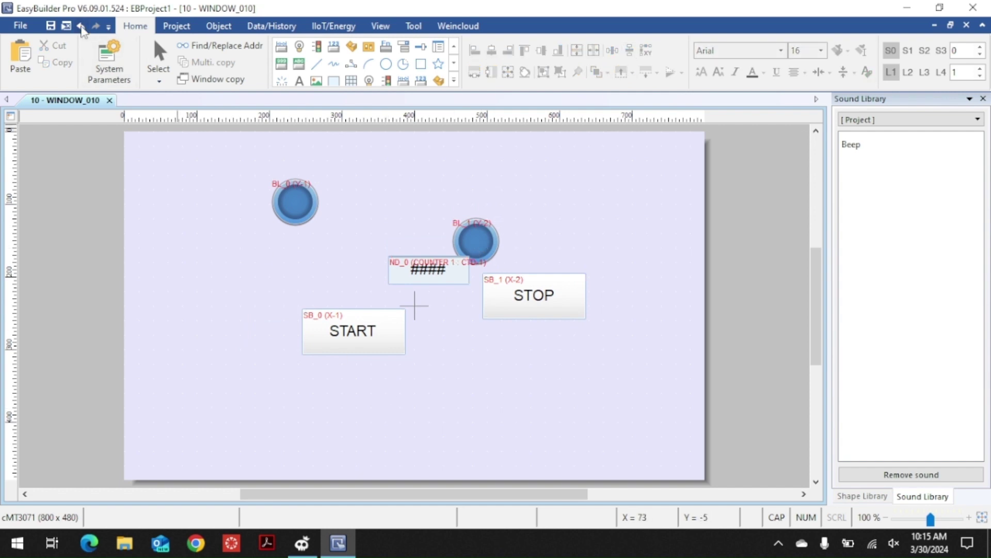
Undo the even spacing and horizontal centering of all five objects
{"action": "left_click", "coordinate": [81, 26]}
{"action": "left_click", "coordinate": [81, 28]}
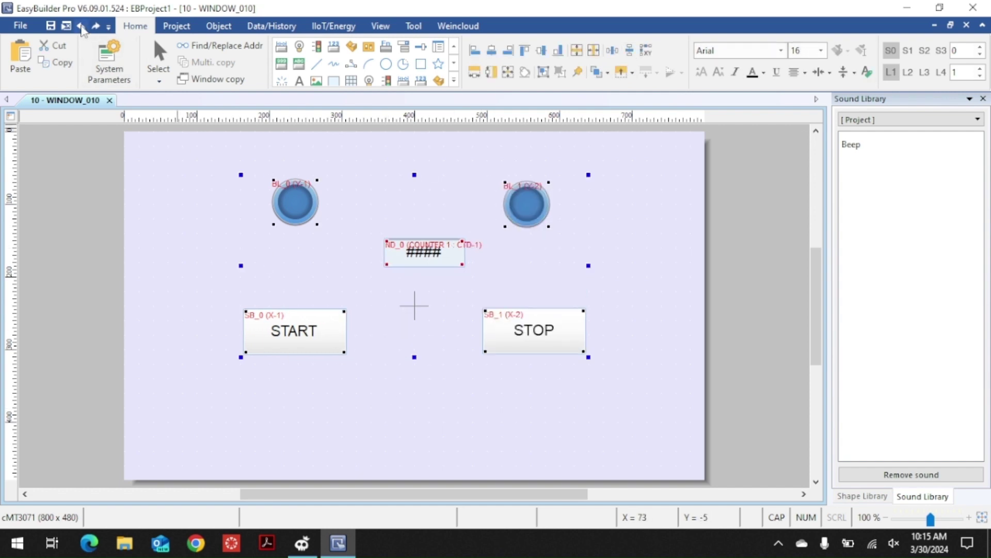
{"action": "left_click", "coordinate": [81, 28]}
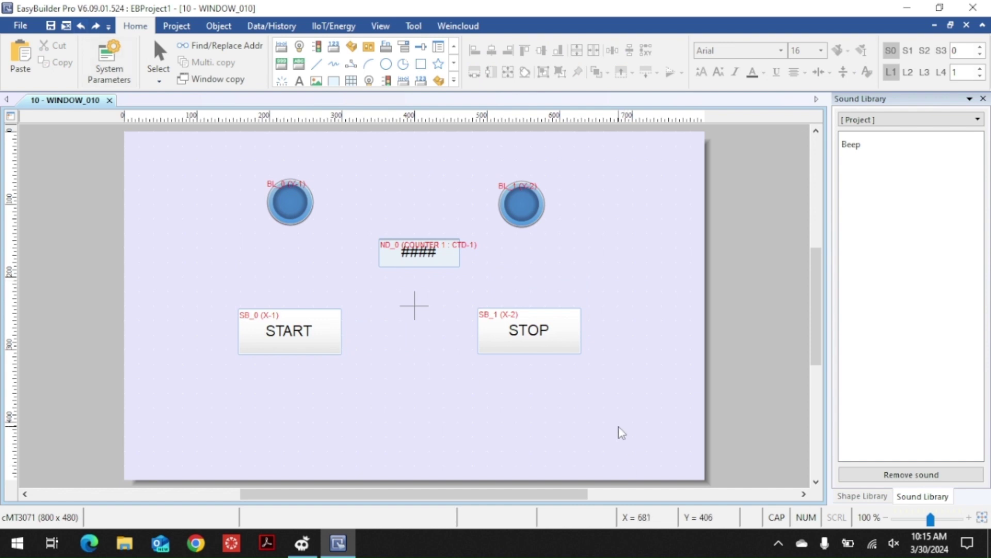
Center the lamps, counter display and buttons as one selection horizontally and vertically in the window
{"action": "left_click_drag", "start_coordinate": [619, 427], "coordinate": [206, 151]}
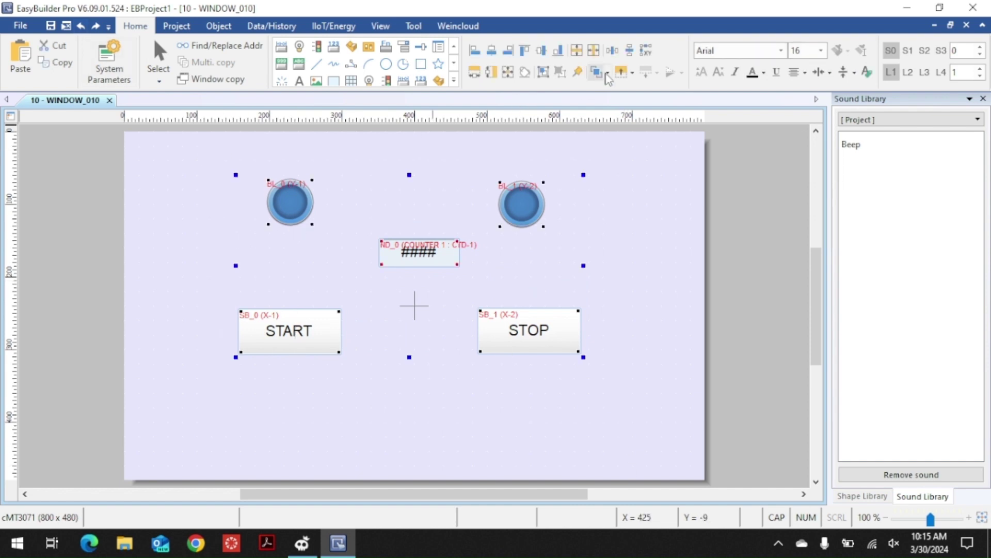
{"action": "left_click", "coordinate": [594, 52]}
{"action": "left_click", "coordinate": [593, 51]}
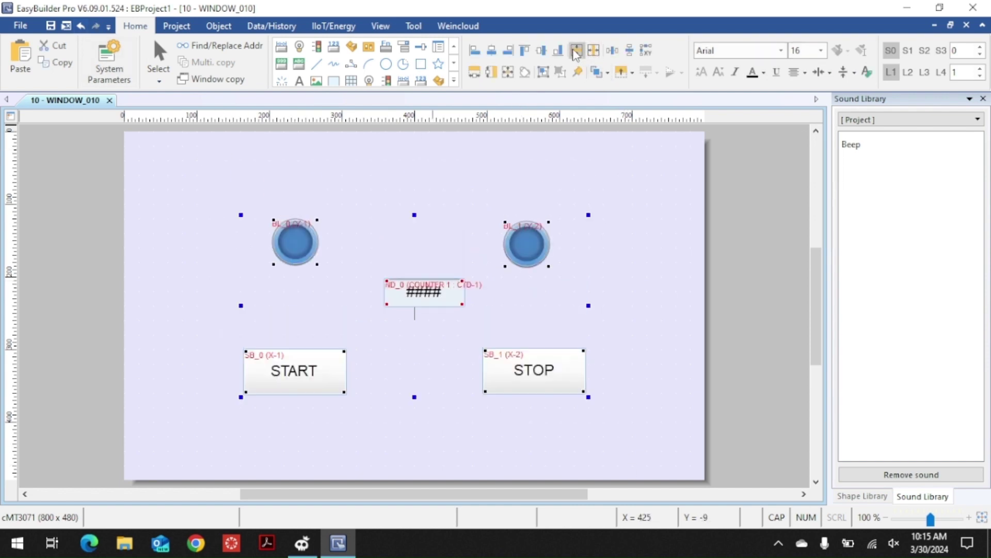
{"action": "left_click", "coordinate": [427, 187]}
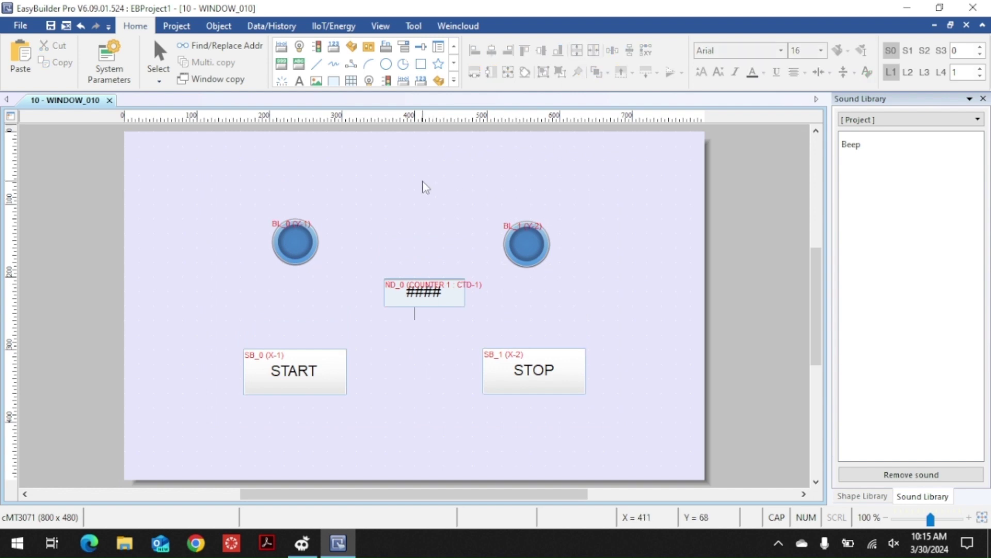
Center the COUNTER 1 numeric display horizontally in the window
{"action": "left_click", "coordinate": [422, 292]}
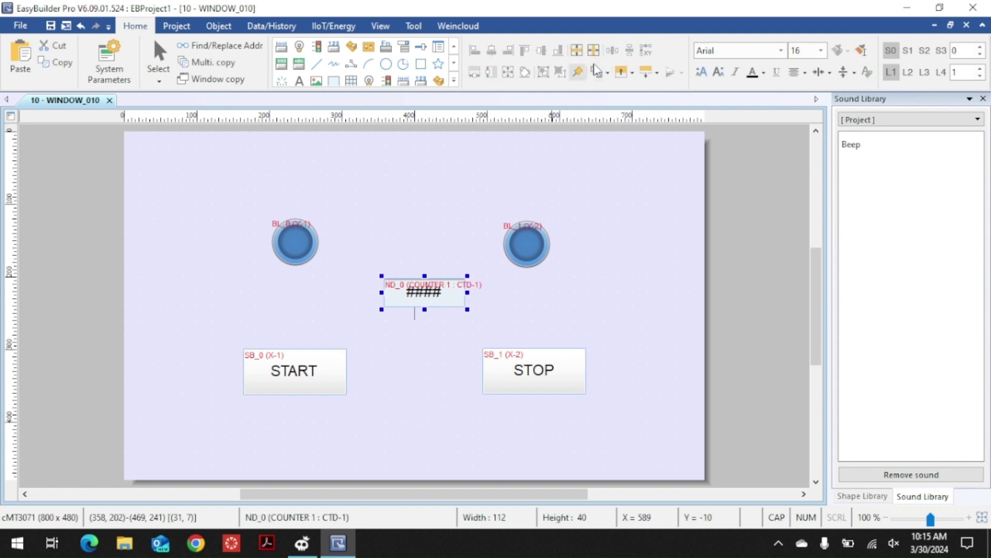
{"action": "left_click", "coordinate": [593, 51]}
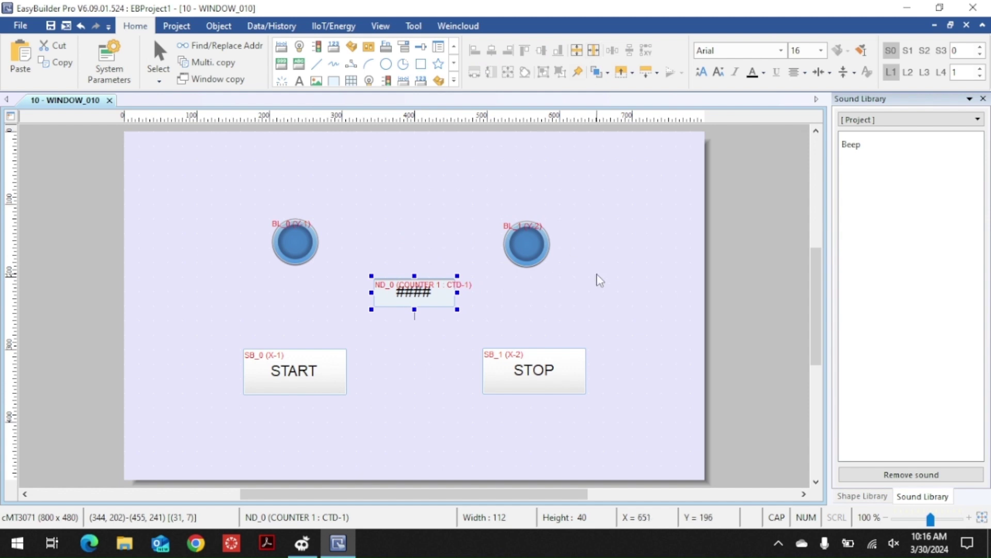
{"action": "left_click", "coordinate": [607, 273]}
Align the two lamps with each other by their vertical middles and center the pair horizontally in the window
{"action": "left_click_drag", "start_coordinate": [605, 271], "coordinate": [223, 163]}
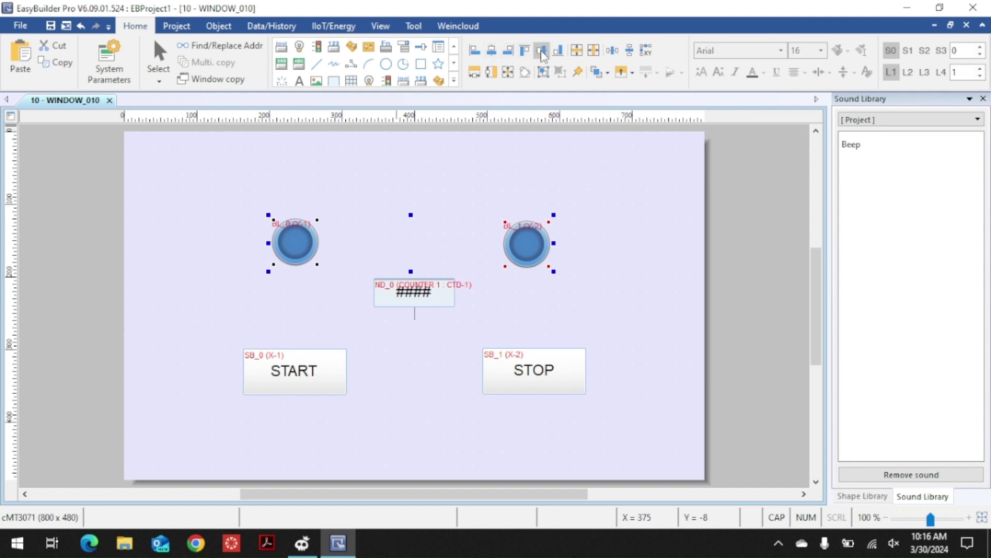
{"action": "left_click", "coordinate": [541, 51]}
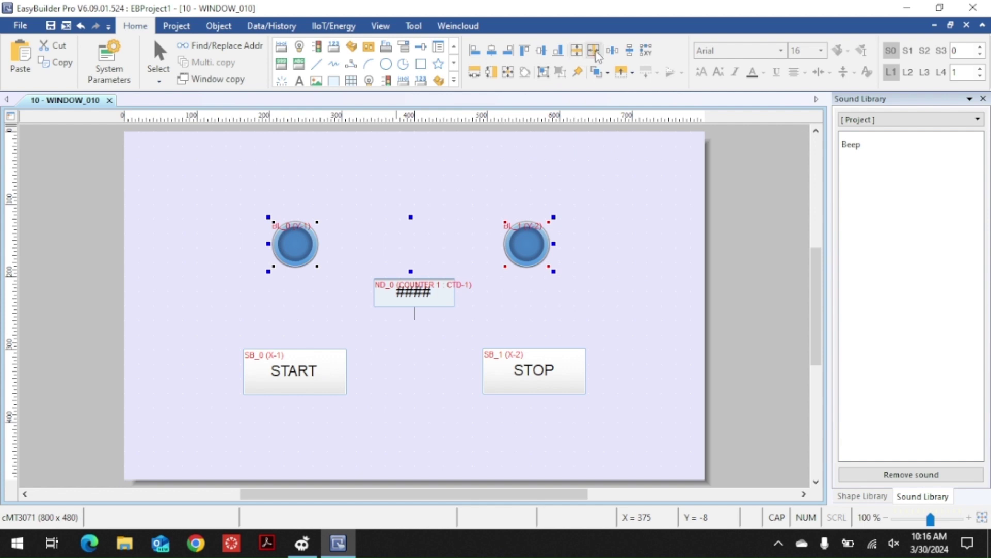
{"action": "left_click", "coordinate": [578, 52]}
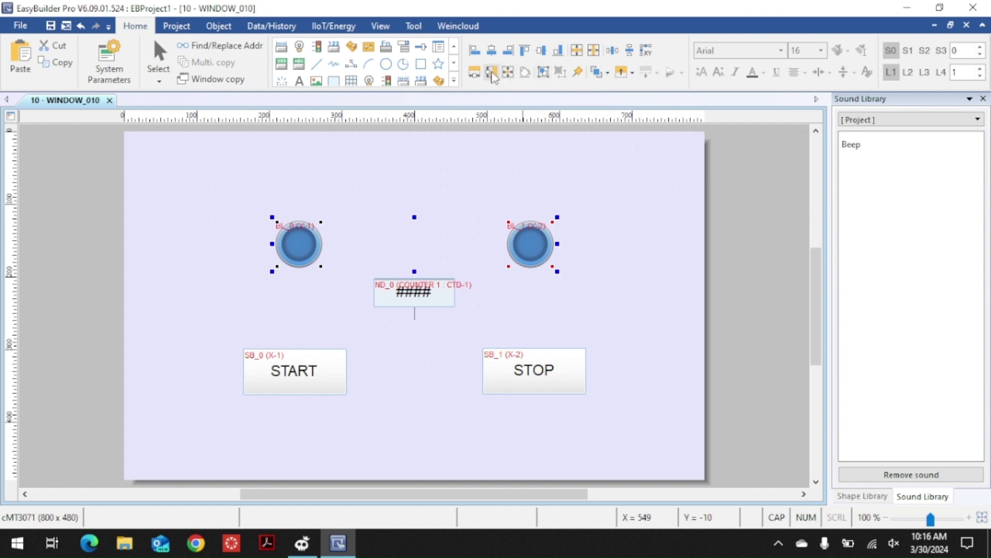
{"action": "left_click", "coordinate": [616, 411]}
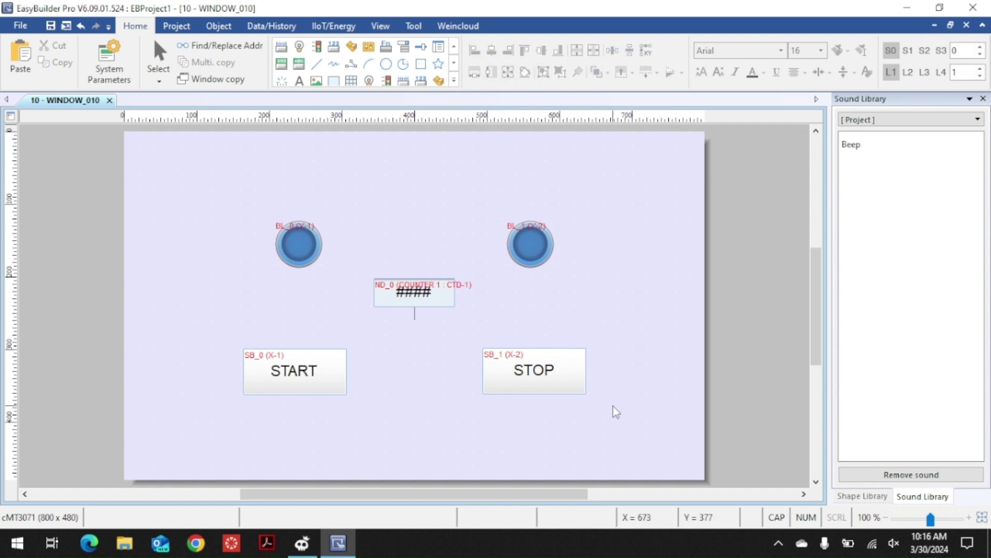
Align the START and STOP buttons by their vertical middles, and center the counter display vertically in the window
{"action": "left_click_drag", "start_coordinate": [614, 418], "coordinate": [212, 321]}
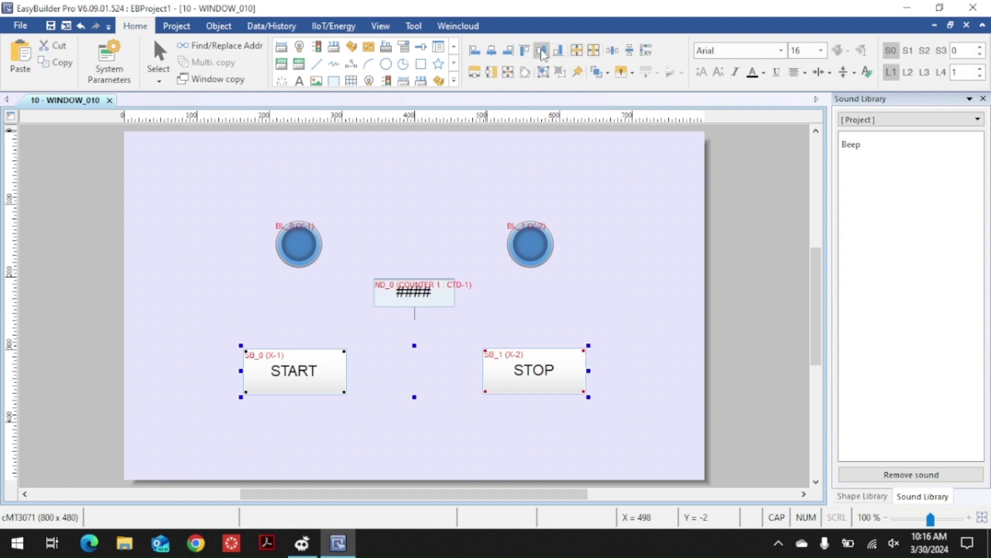
{"action": "left_click", "coordinate": [543, 53]}
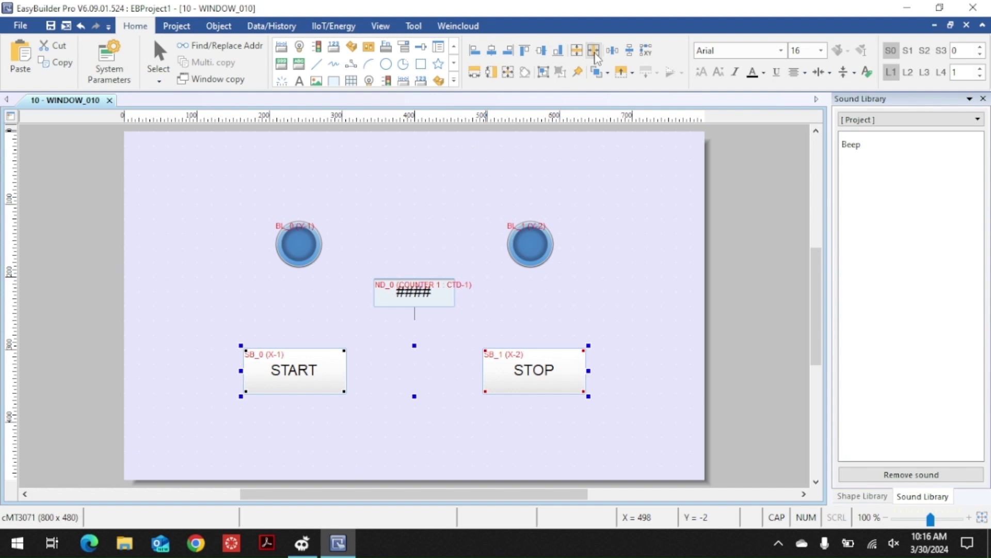
{"action": "left_click", "coordinate": [444, 301]}
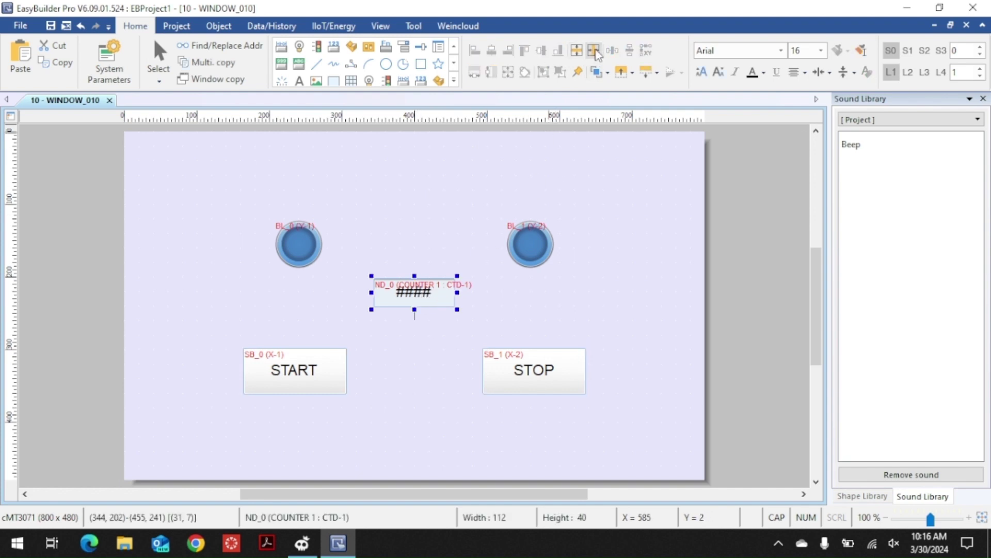
{"action": "left_click", "coordinate": [577, 50]}
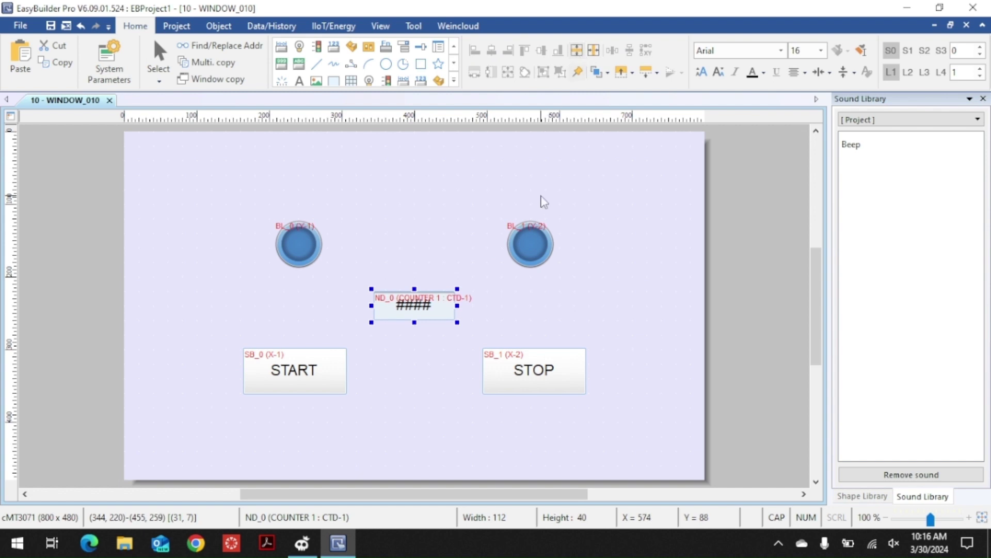
{"action": "left_click", "coordinate": [630, 449]}
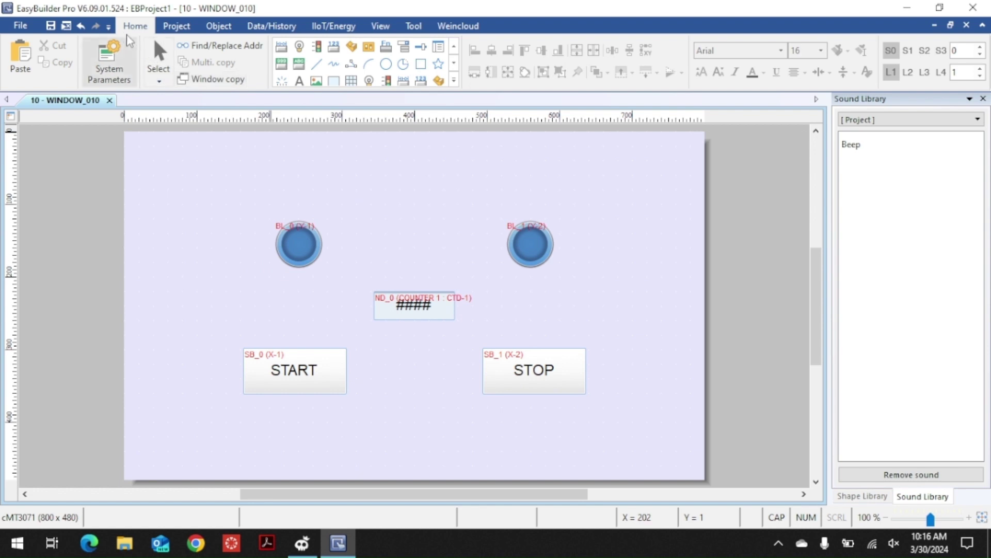
Start compiling the project and save it as EBProject1 in the LBCC folder
{"action": "left_click", "coordinate": [173, 27]}
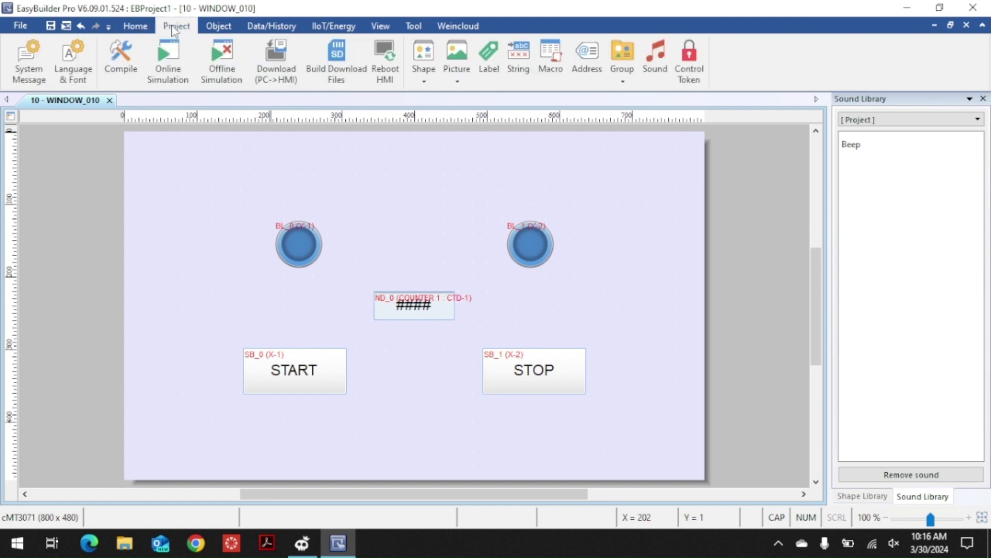
{"action": "left_click", "coordinate": [120, 56]}
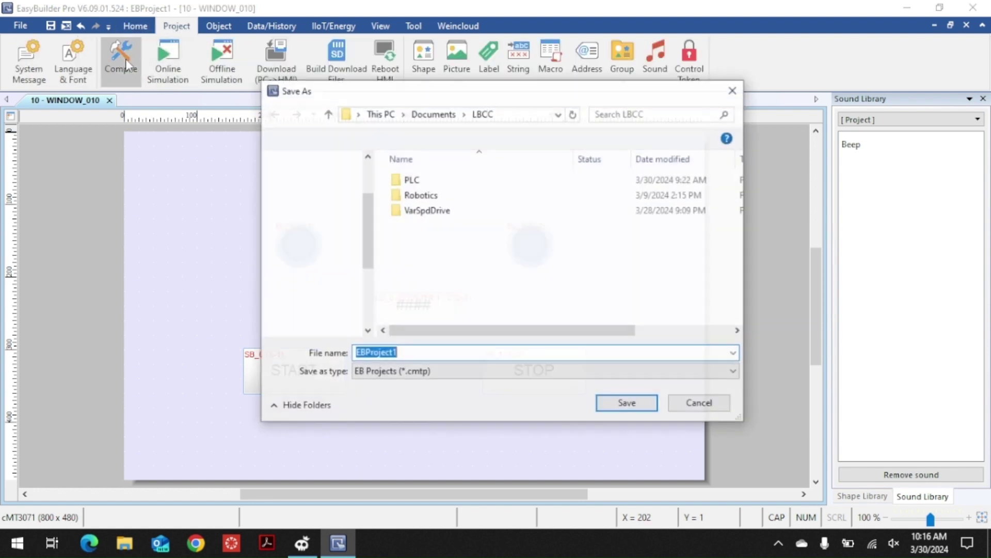
{"action": "left_click", "coordinate": [614, 404]}
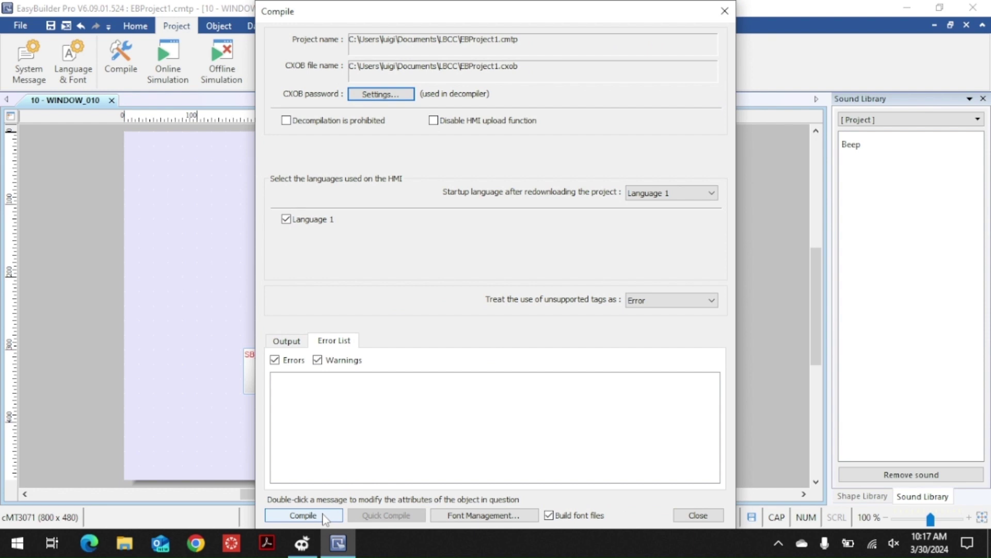
Compile the project without building font files, and review the compile output before closing it
{"action": "left_click", "coordinate": [549, 515]}
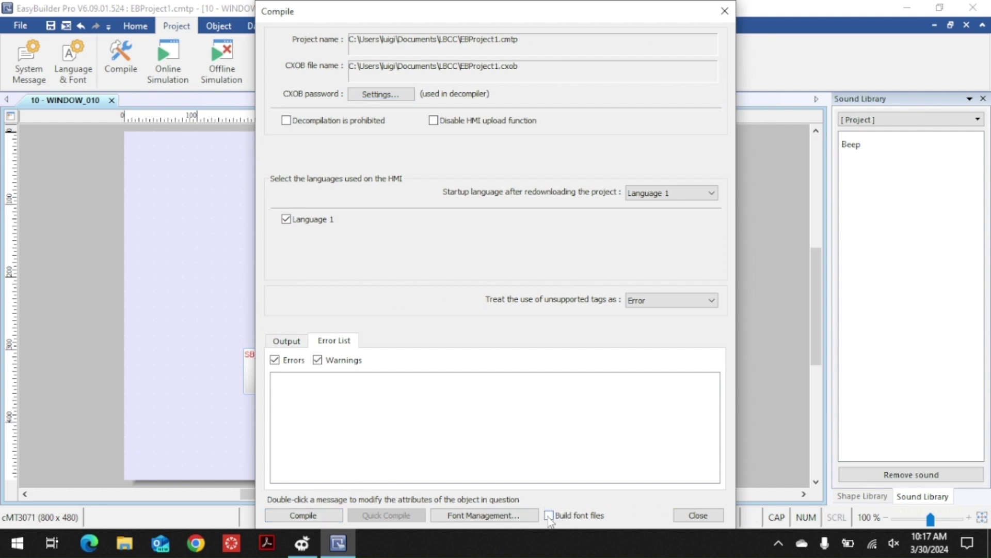
{"action": "left_click", "coordinate": [326, 515]}
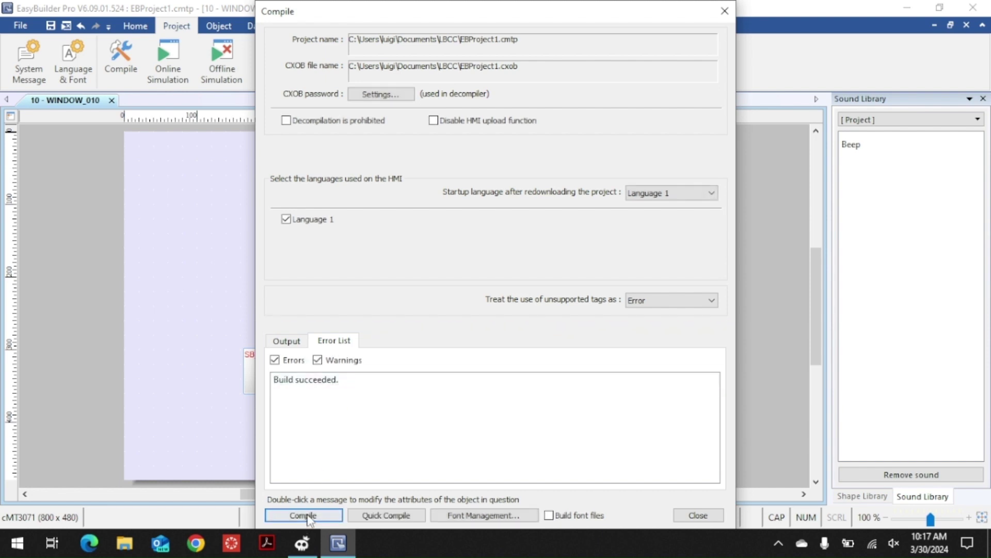
{"action": "left_click", "coordinate": [288, 341]}
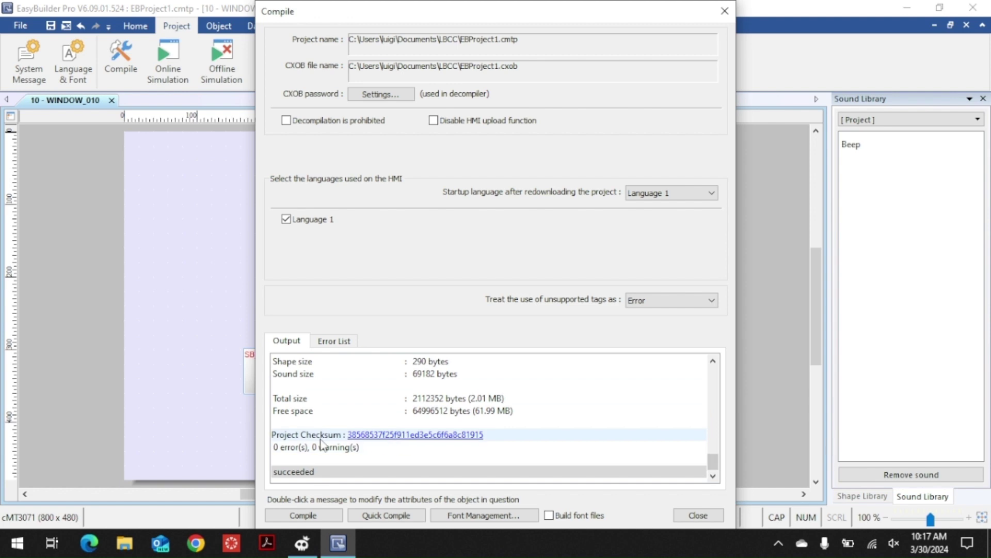
{"action": "left_click", "coordinate": [690, 515]}
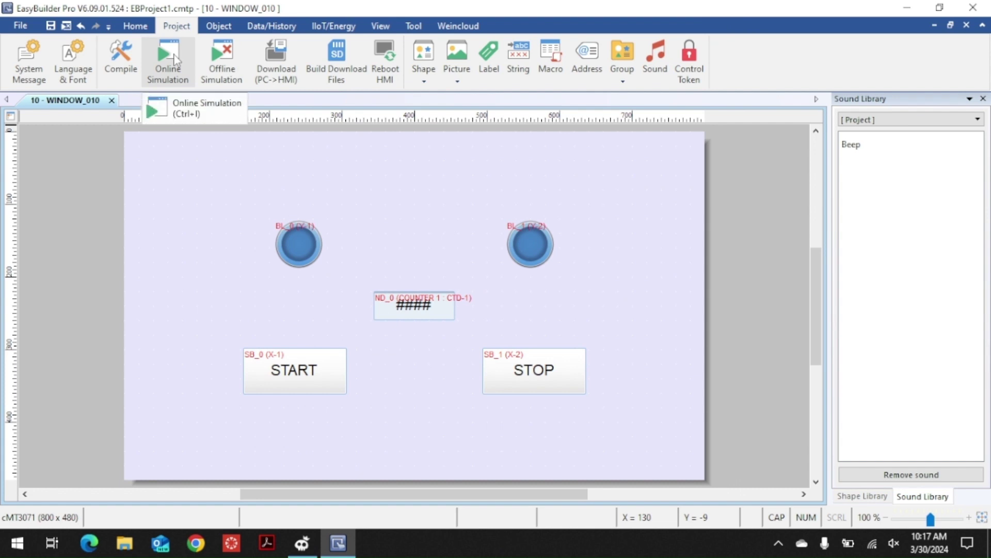
Run an offline simulation of the HMI screen and close it
{"action": "left_click", "coordinate": [223, 67]}
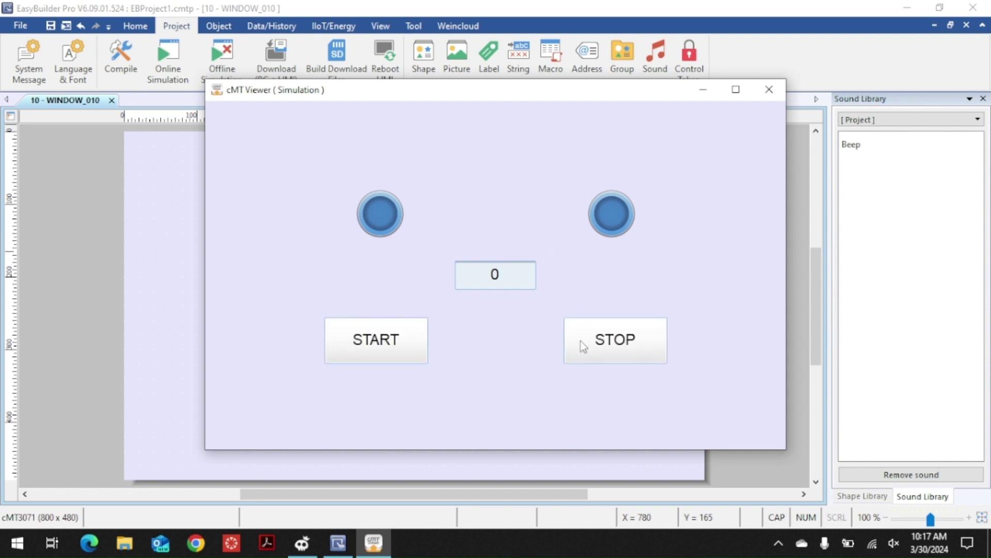
{"action": "left_click", "coordinate": [764, 93]}
Run the simulation again and operate the START button repeatedly to test the lamp and counter
{"action": "left_click", "coordinate": [368, 348]}
{"action": "left_click", "coordinate": [371, 346]}
{"action": "left_click", "coordinate": [374, 344]}
{"action": "left_click", "coordinate": [372, 341]}
{"action": "left_click", "coordinate": [373, 341]}
{"action": "left_click", "coordinate": [373, 340]}
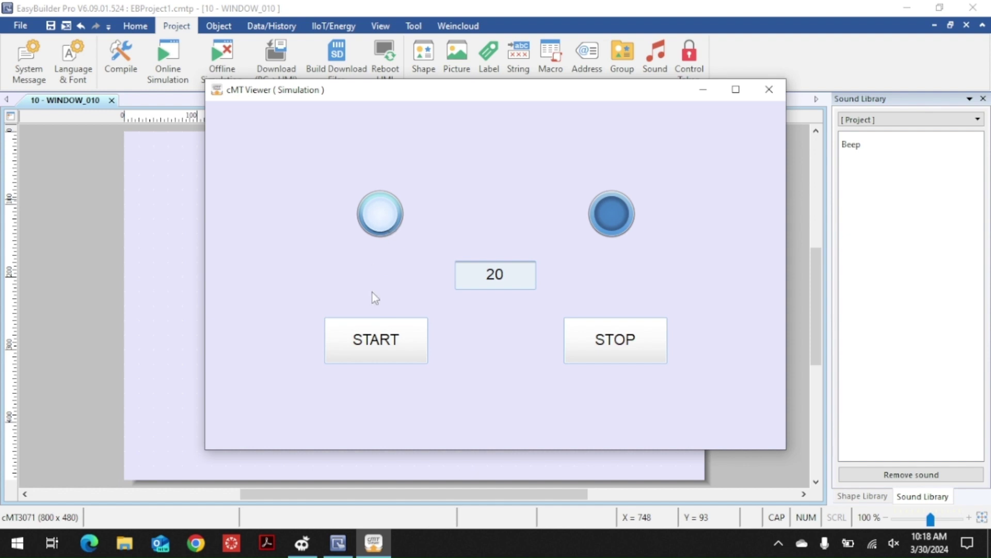
{"action": "left_click", "coordinate": [383, 352]}
Operate the STOP button several times in the simulation to test its effect on the lamps and counter
{"action": "left_click", "coordinate": [611, 342]}
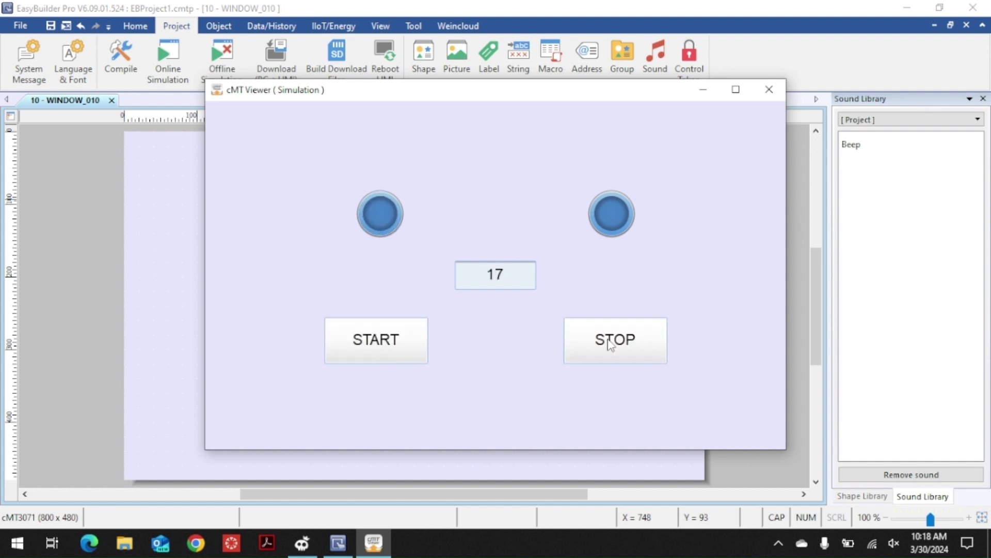
{"action": "left_click", "coordinate": [610, 342]}
{"action": "left_click", "coordinate": [611, 343]}
{"action": "left_click", "coordinate": [612, 341]}
{"action": "left_click", "coordinate": [615, 338]}
Retest the simulated screen by operating START several more times and then STOP twice
{"action": "left_click", "coordinate": [389, 325]}
{"action": "left_click", "coordinate": [390, 333]}
{"action": "left_click", "coordinate": [389, 333]}
{"action": "left_click", "coordinate": [390, 337]}
{"action": "left_click", "coordinate": [390, 336]}
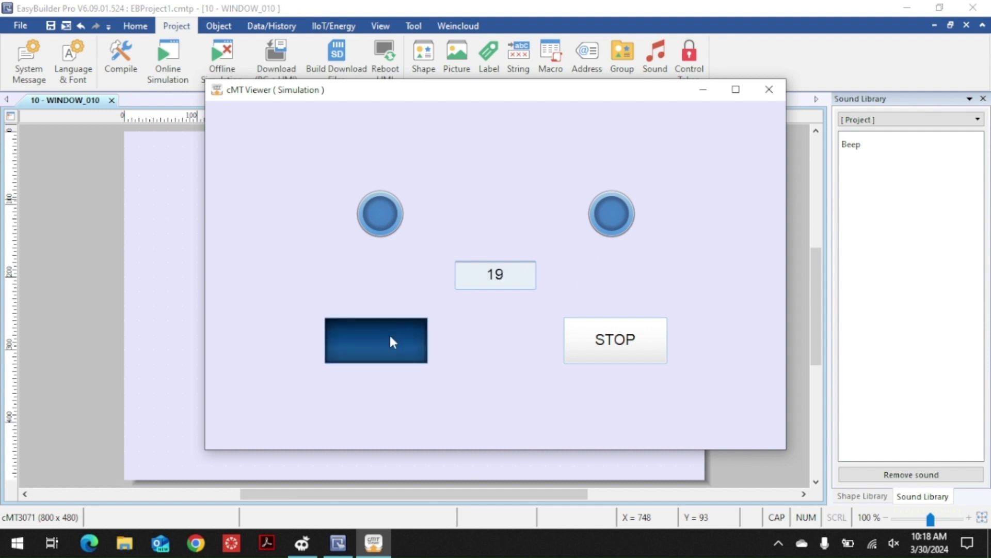
{"action": "left_click", "coordinate": [598, 350]}
{"action": "left_click", "coordinate": [598, 350]}
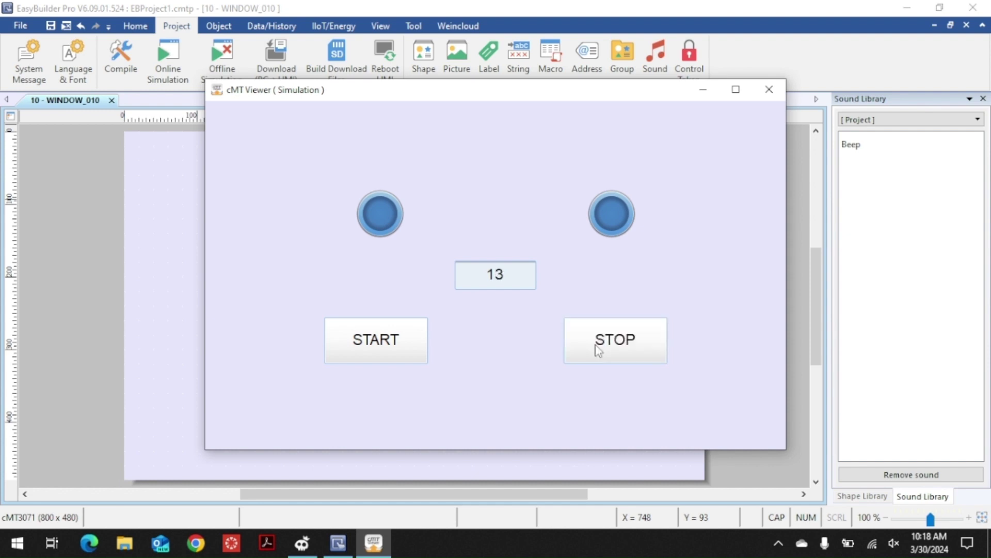
Operate the STOP button repeatedly in the simulation to bring the counter display down to 0
{"action": "left_click", "coordinate": [598, 350]}
{"action": "left_click", "coordinate": [598, 350]}
{"action": "left_click", "coordinate": [596, 346]}
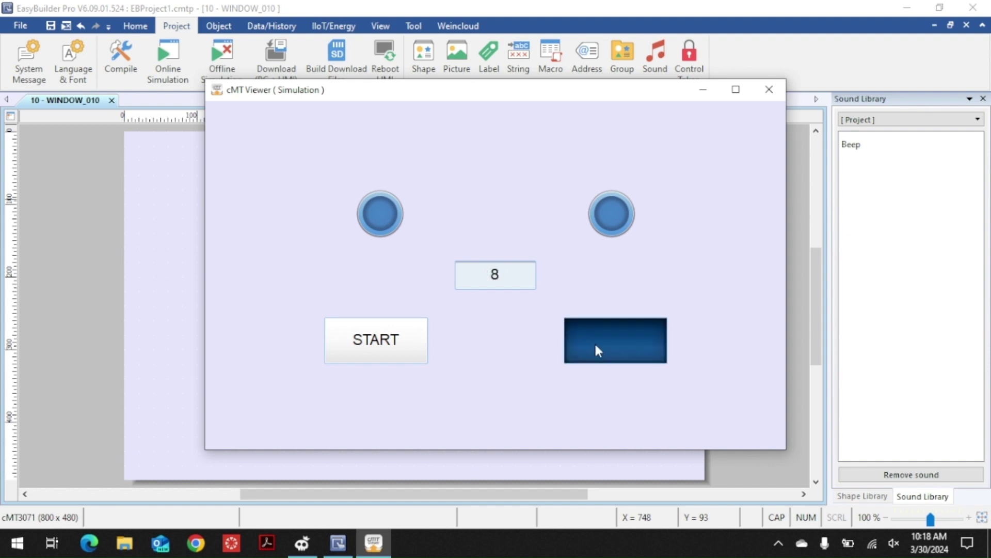
{"action": "left_click", "coordinate": [596, 345]}
{"action": "left_click", "coordinate": [597, 350]}
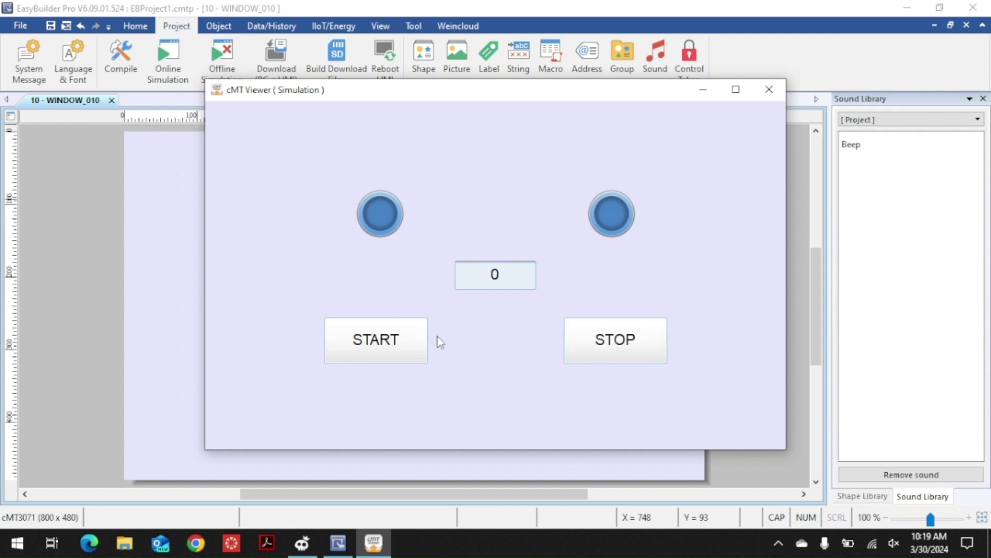
Operate the START button five times in the simulation to check the lamp and the counter's upward counting
{"action": "left_click", "coordinate": [421, 338]}
{"action": "left_click", "coordinate": [421, 340]}
{"action": "left_click", "coordinate": [421, 340]}
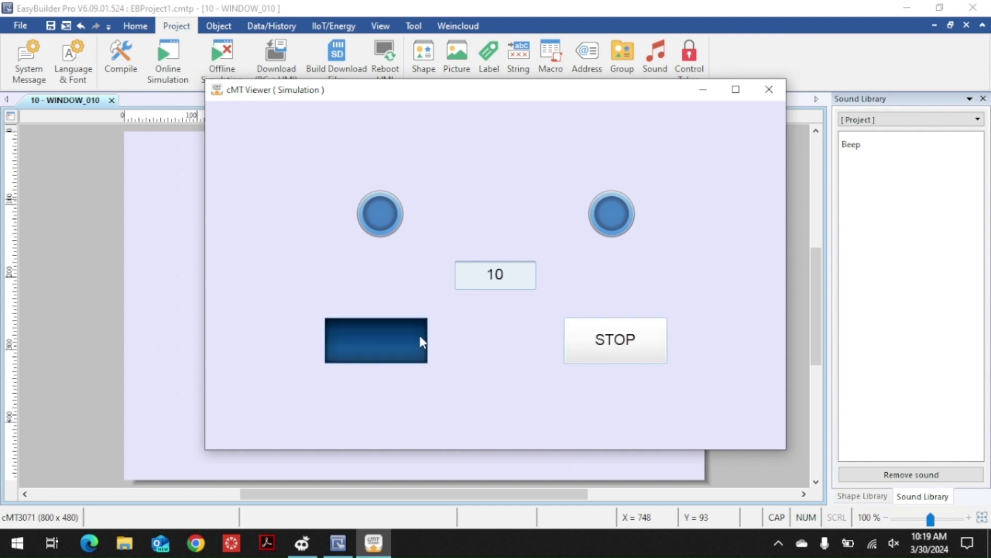
{"action": "left_click", "coordinate": [421, 341]}
{"action": "left_click", "coordinate": [421, 340]}
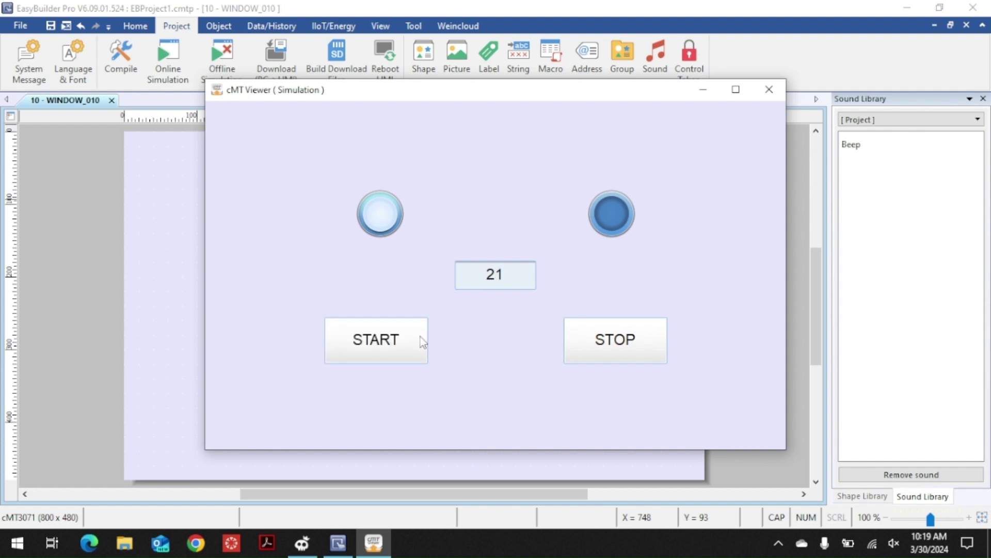
Operate the STOP button repeatedly to return the counter to 0, and close the simulation
{"action": "left_click", "coordinate": [594, 342]}
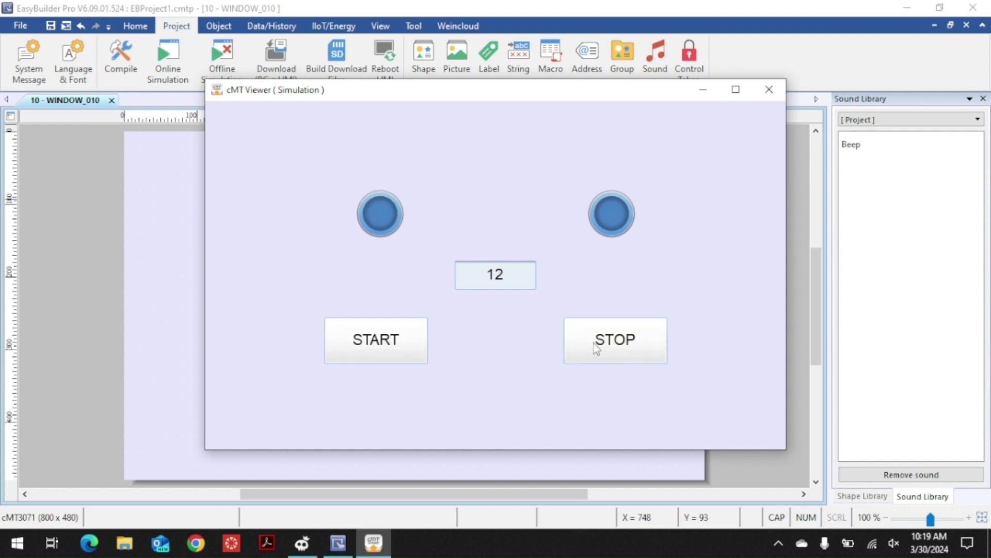
{"action": "left_click", "coordinate": [593, 343]}
{"action": "left_click", "coordinate": [594, 343]}
{"action": "left_click", "coordinate": [593, 343]}
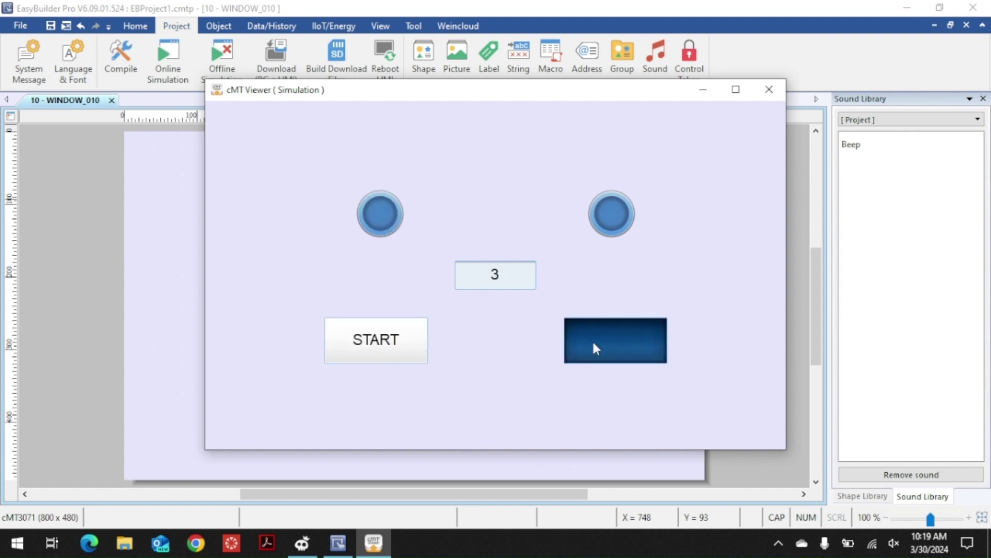
{"action": "left_click", "coordinate": [593, 343]}
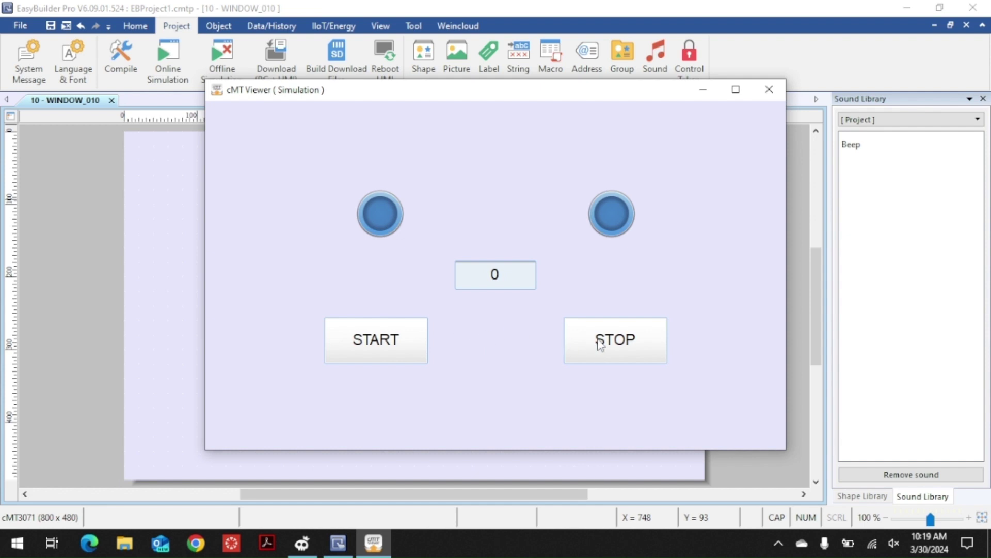
{"action": "left_click", "coordinate": [763, 98]}
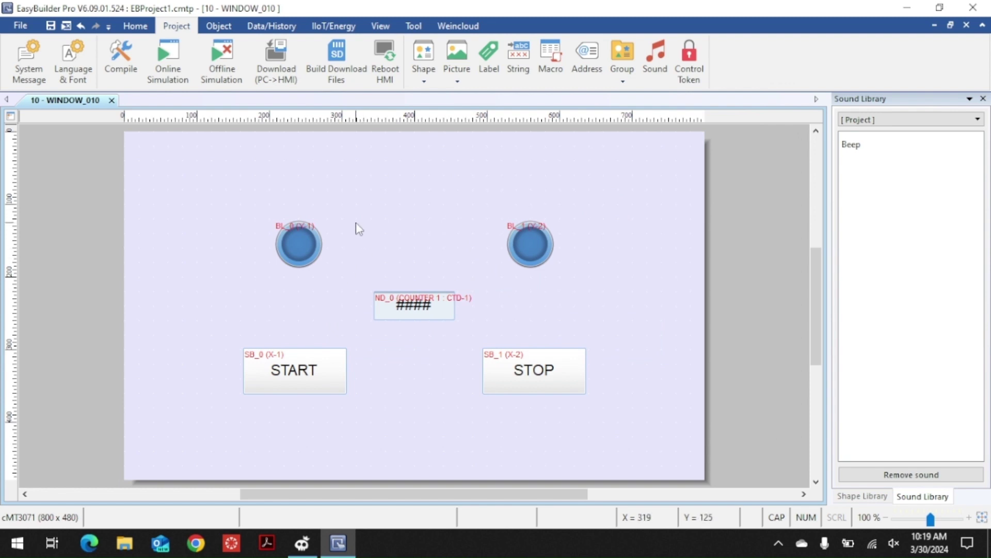
Review the user-defined KOYO Click tags at the end of the Address Tag Library and close it
{"action": "left_click", "coordinate": [227, 27]}
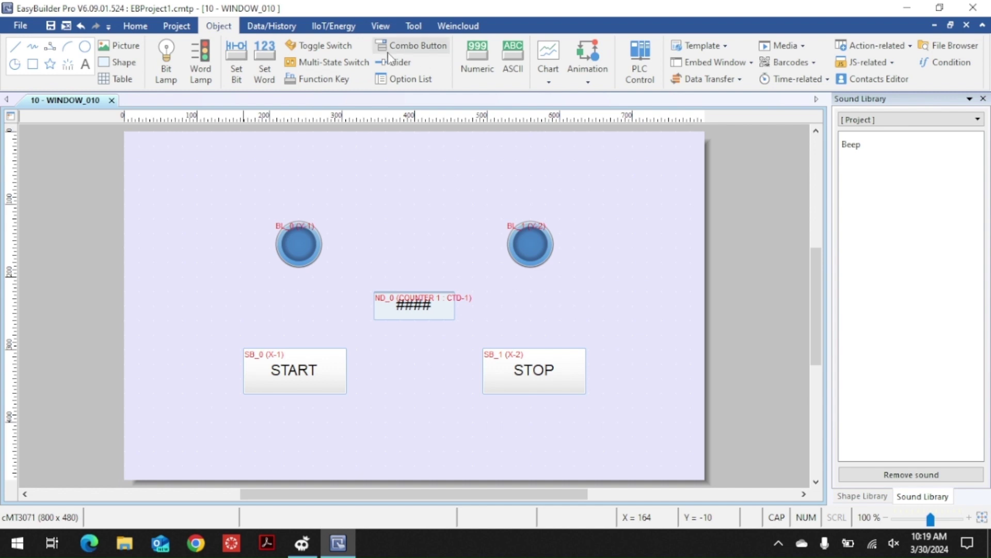
{"action": "left_click", "coordinate": [137, 27]}
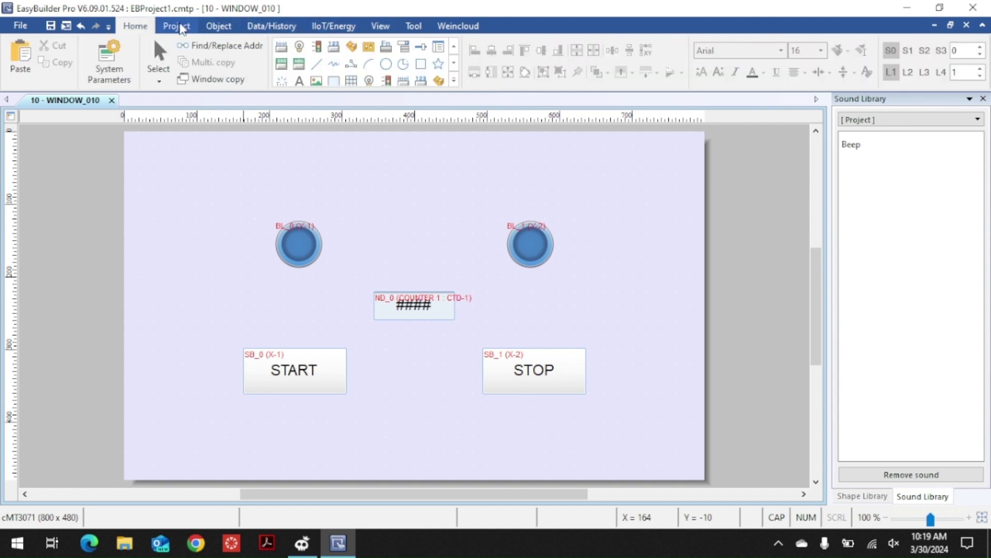
{"action": "left_click", "coordinate": [181, 27]}
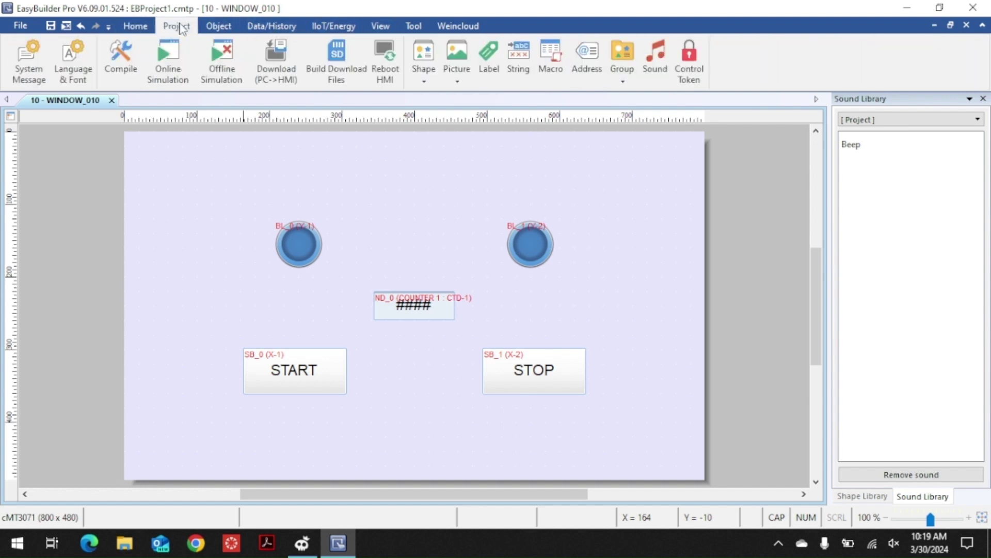
{"action": "left_click", "coordinate": [585, 58]}
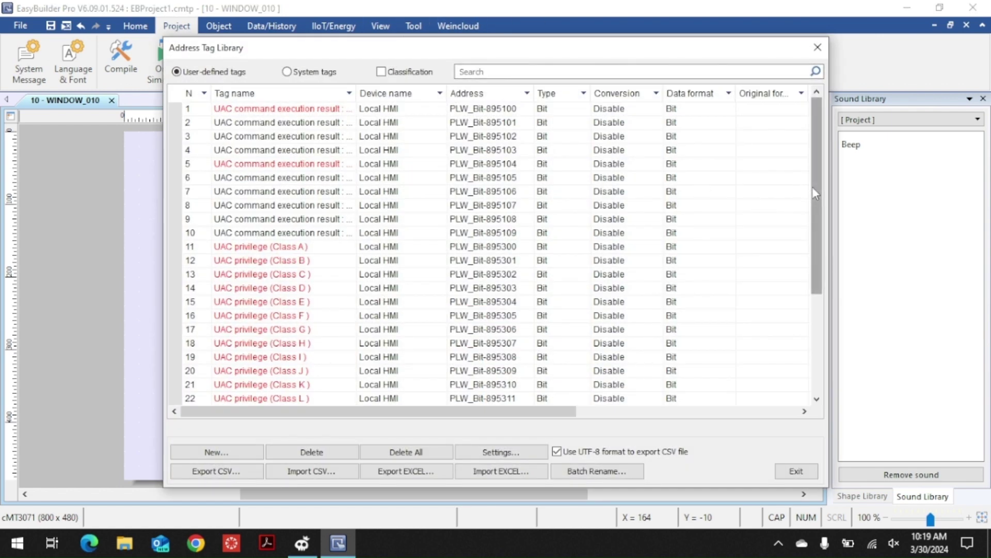
{"action": "left_click_drag", "start_coordinate": [813, 187], "coordinate": [798, 345]}
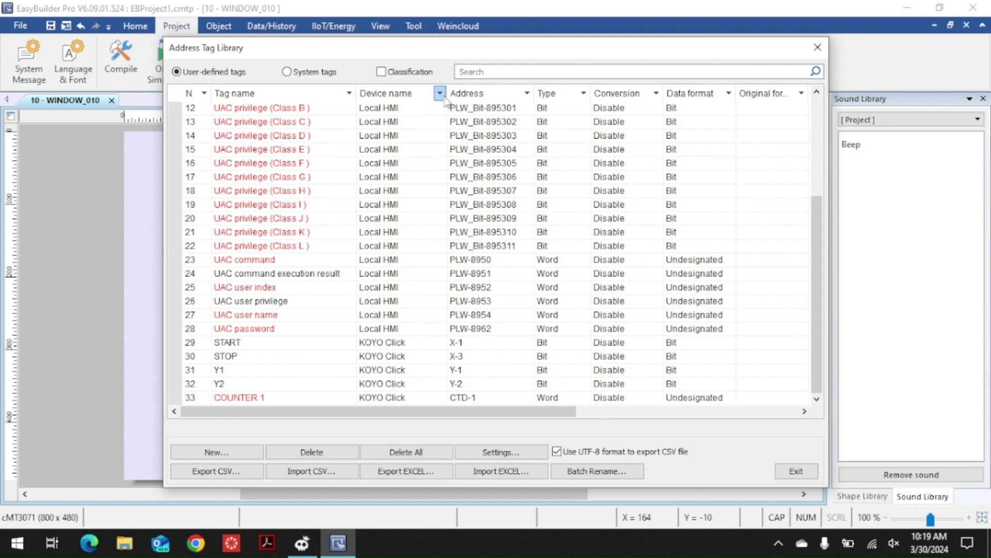
{"action": "key", "text": "Escape"}
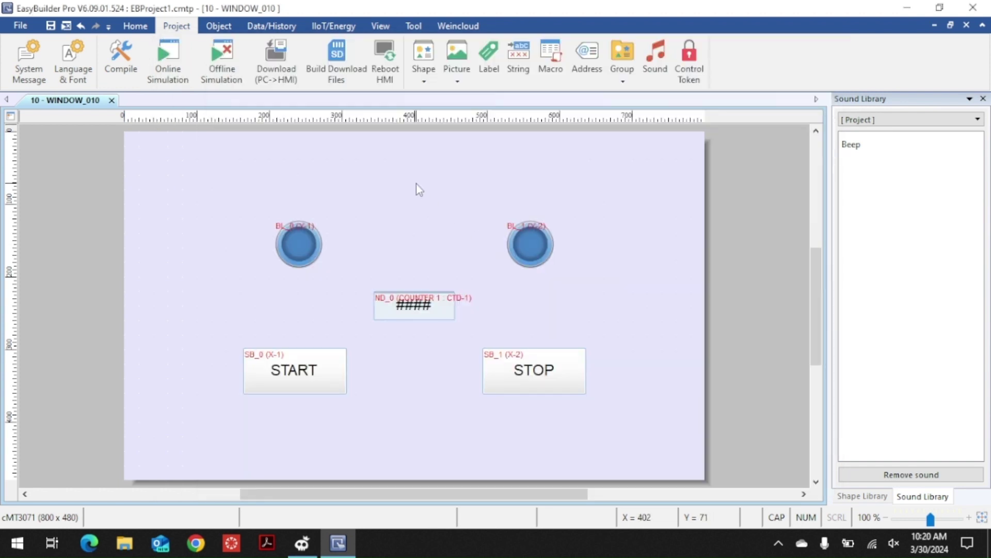